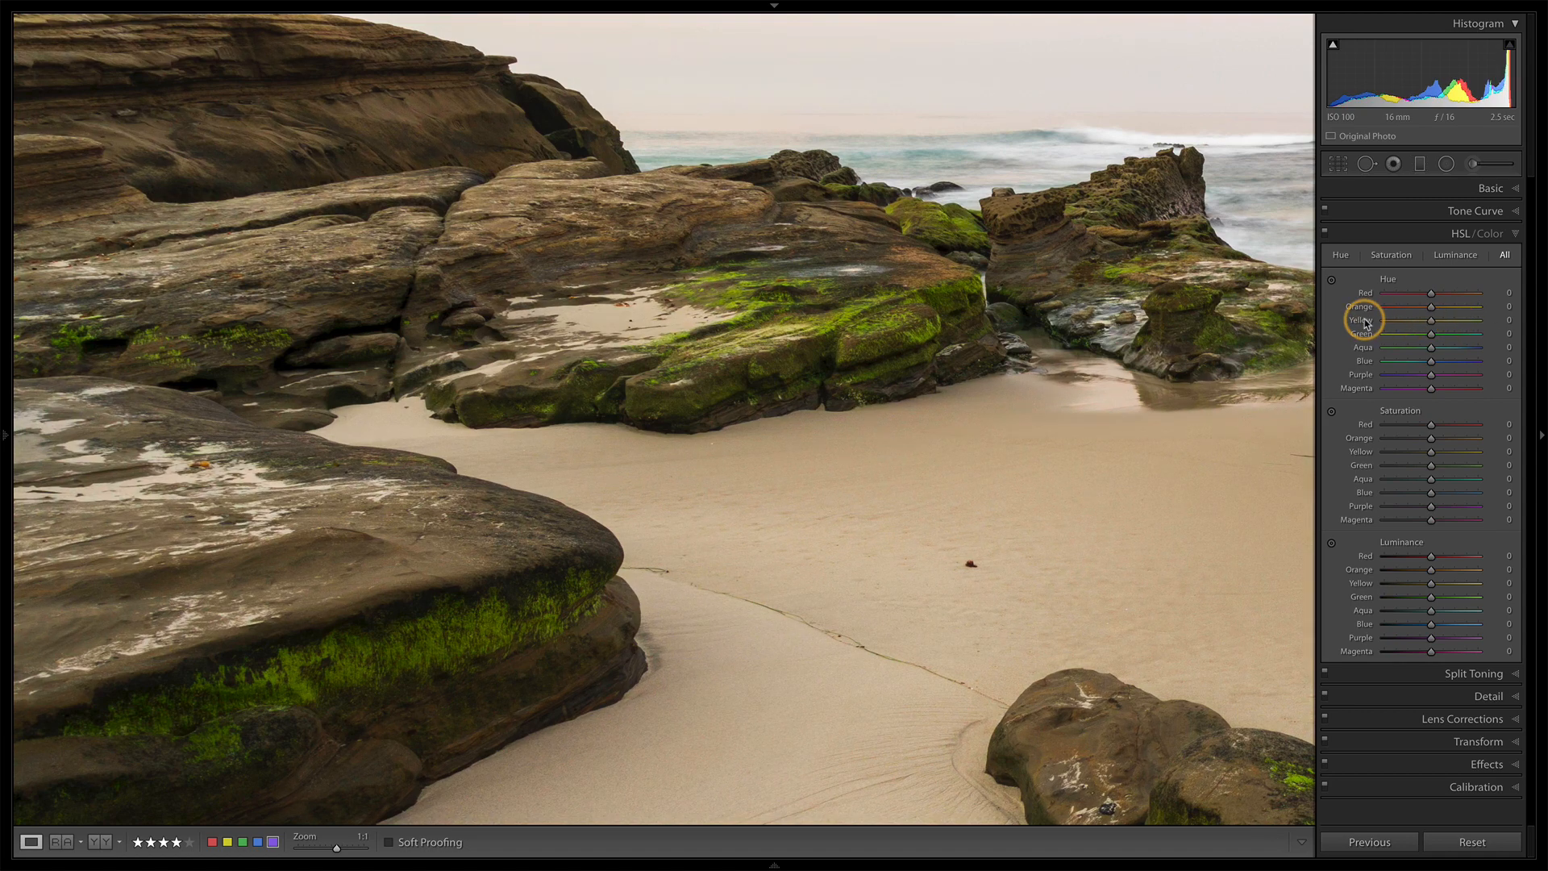
# - Activate the Adjustment Brush and choose Hue as its effect
pyautogui.click(1444, 237)
pyautogui.click(1476, 164)
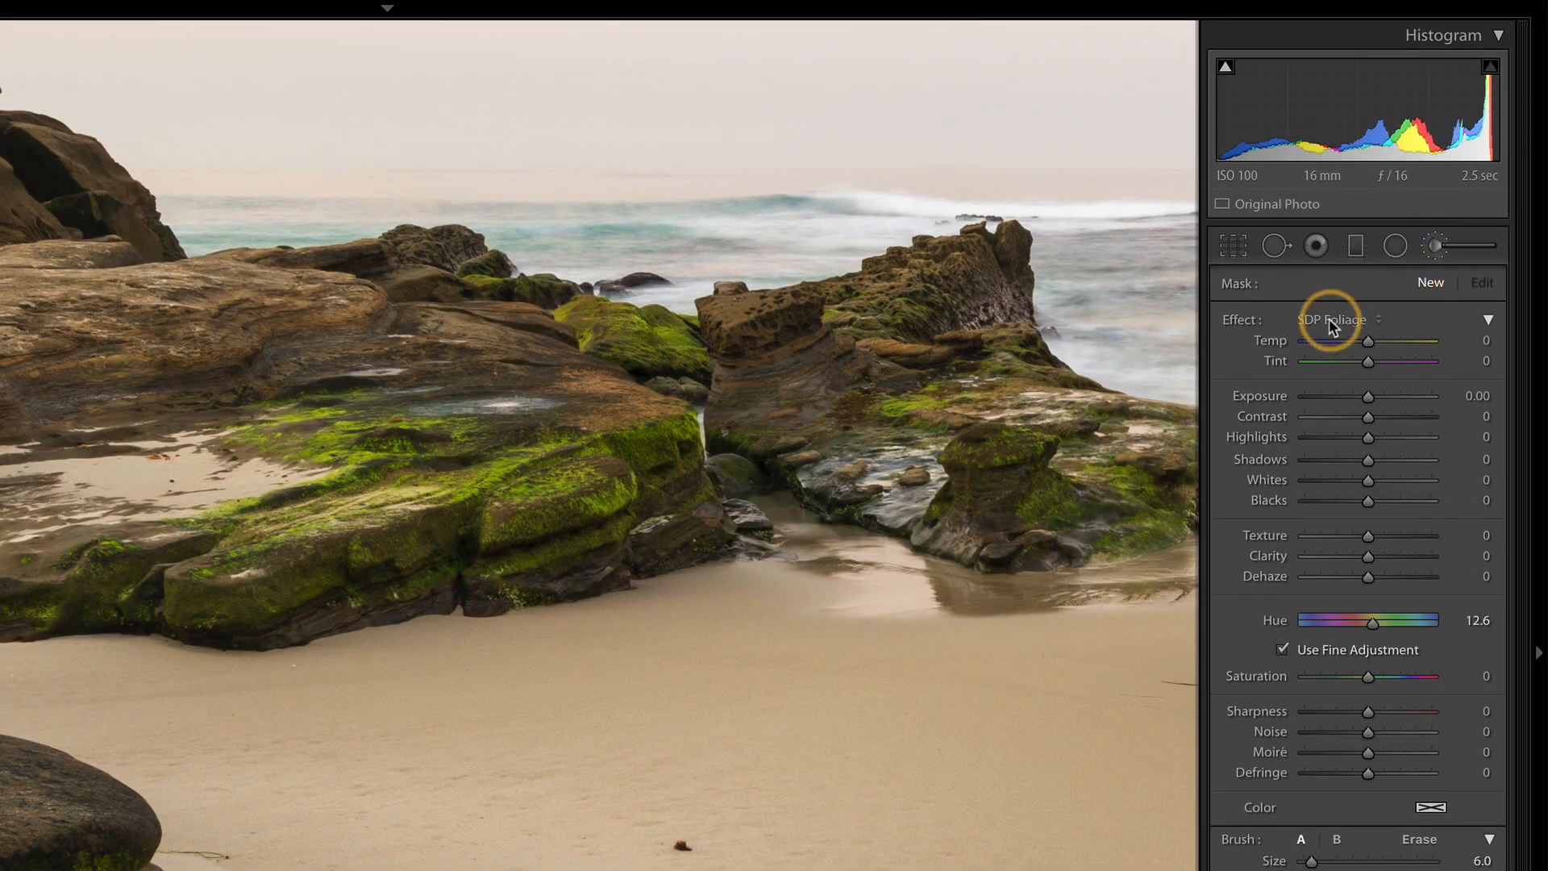
pyautogui.click(1402, 213)
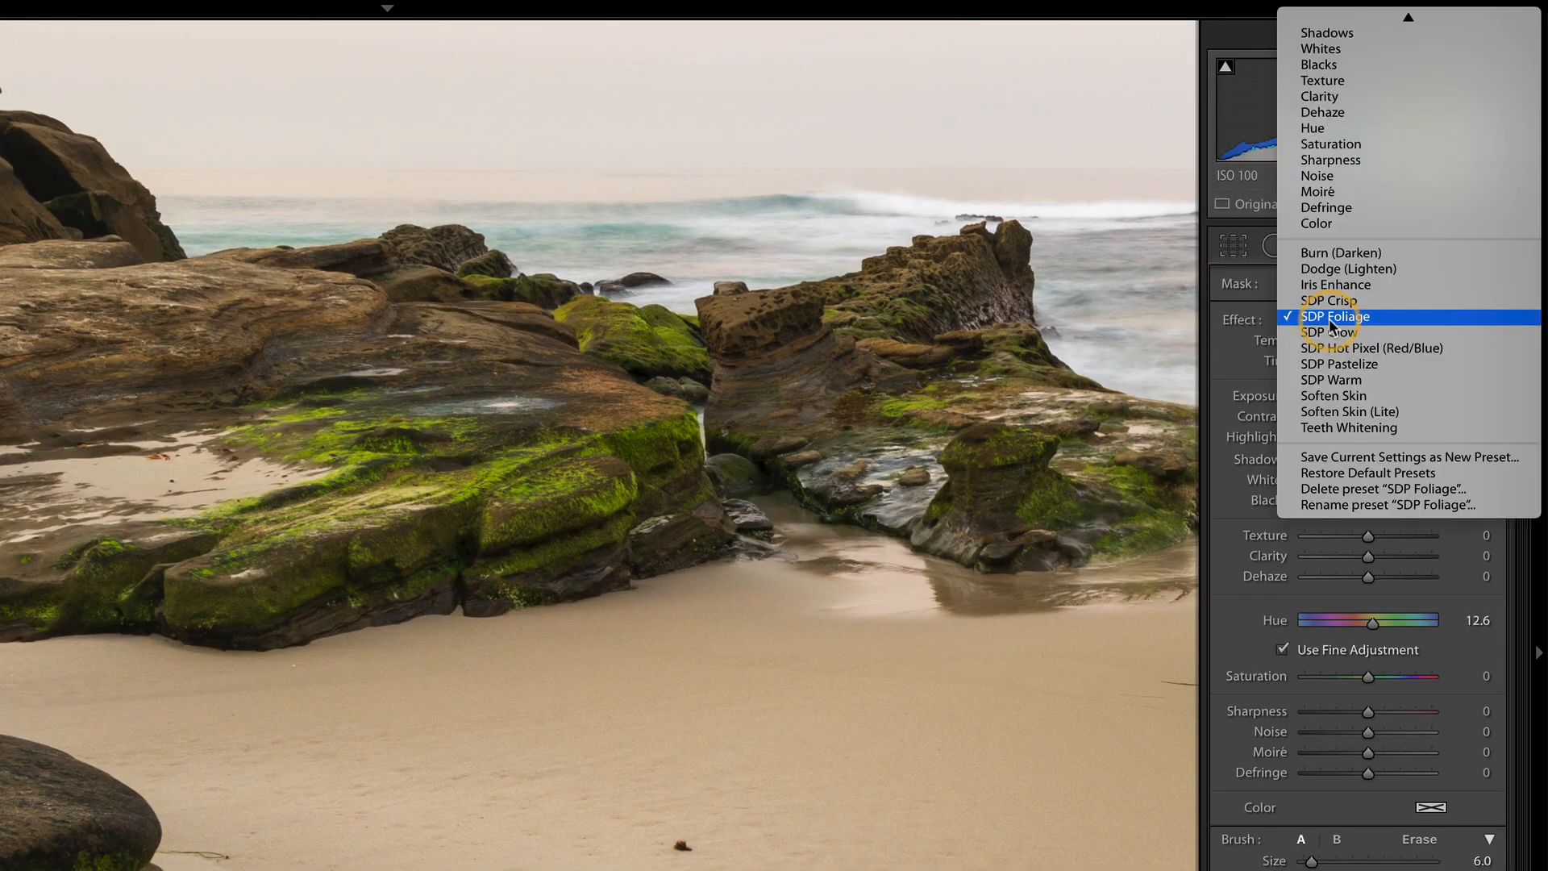
pyautogui.click(1317, 129)
# - Reset the brush's hue shift, turn off fine adjustment and set Hue to 12.8
pyautogui.moveTo(1375, 621); pyautogui.dragTo(1390, 623)
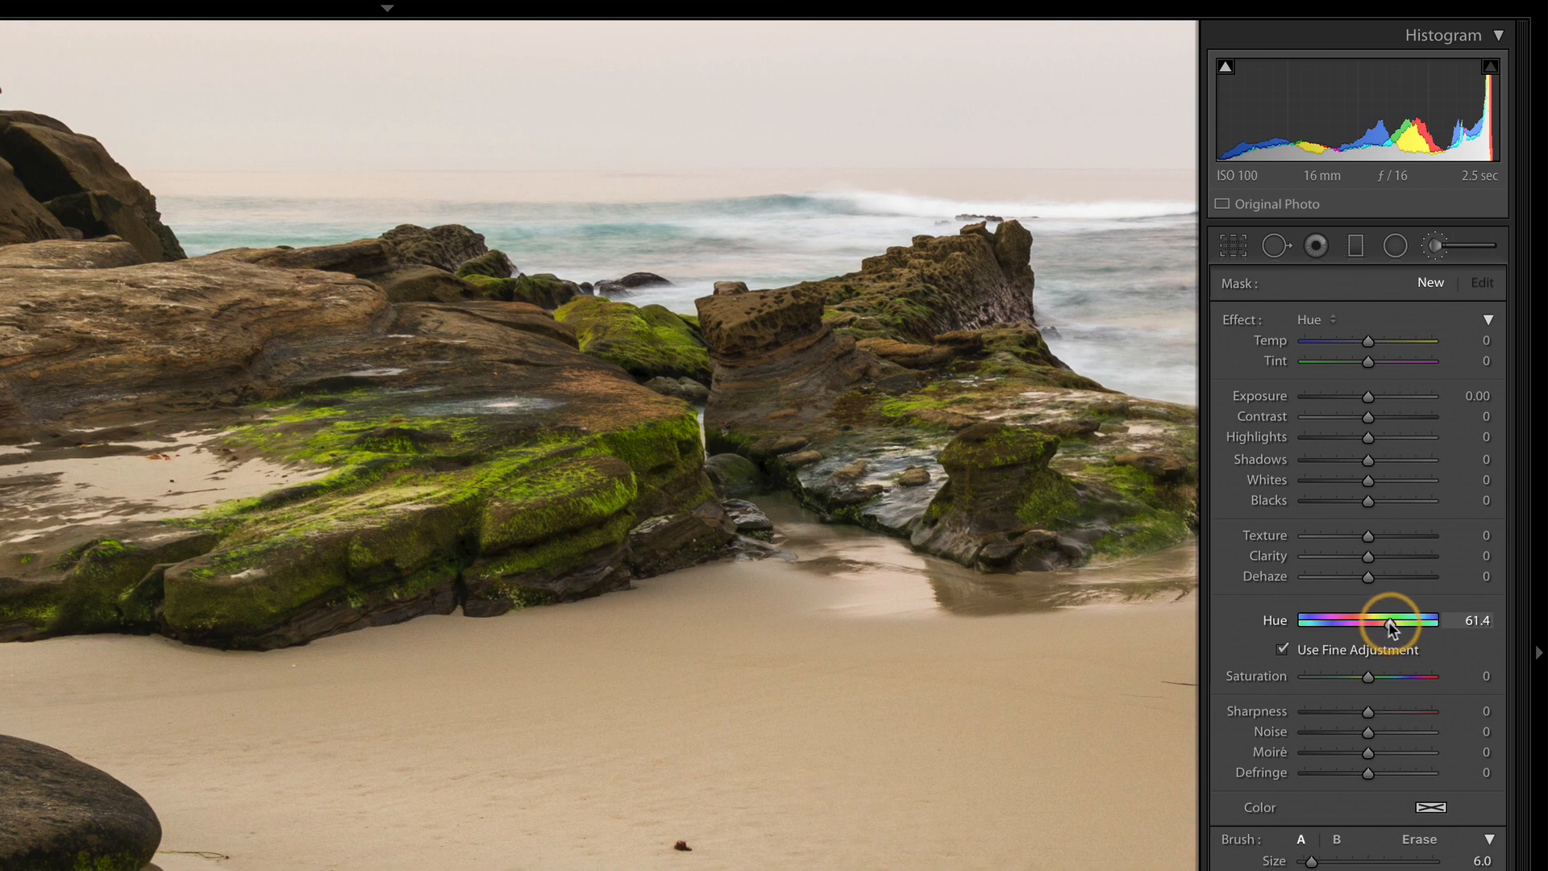
pyautogui.doubleClick(1280, 621)
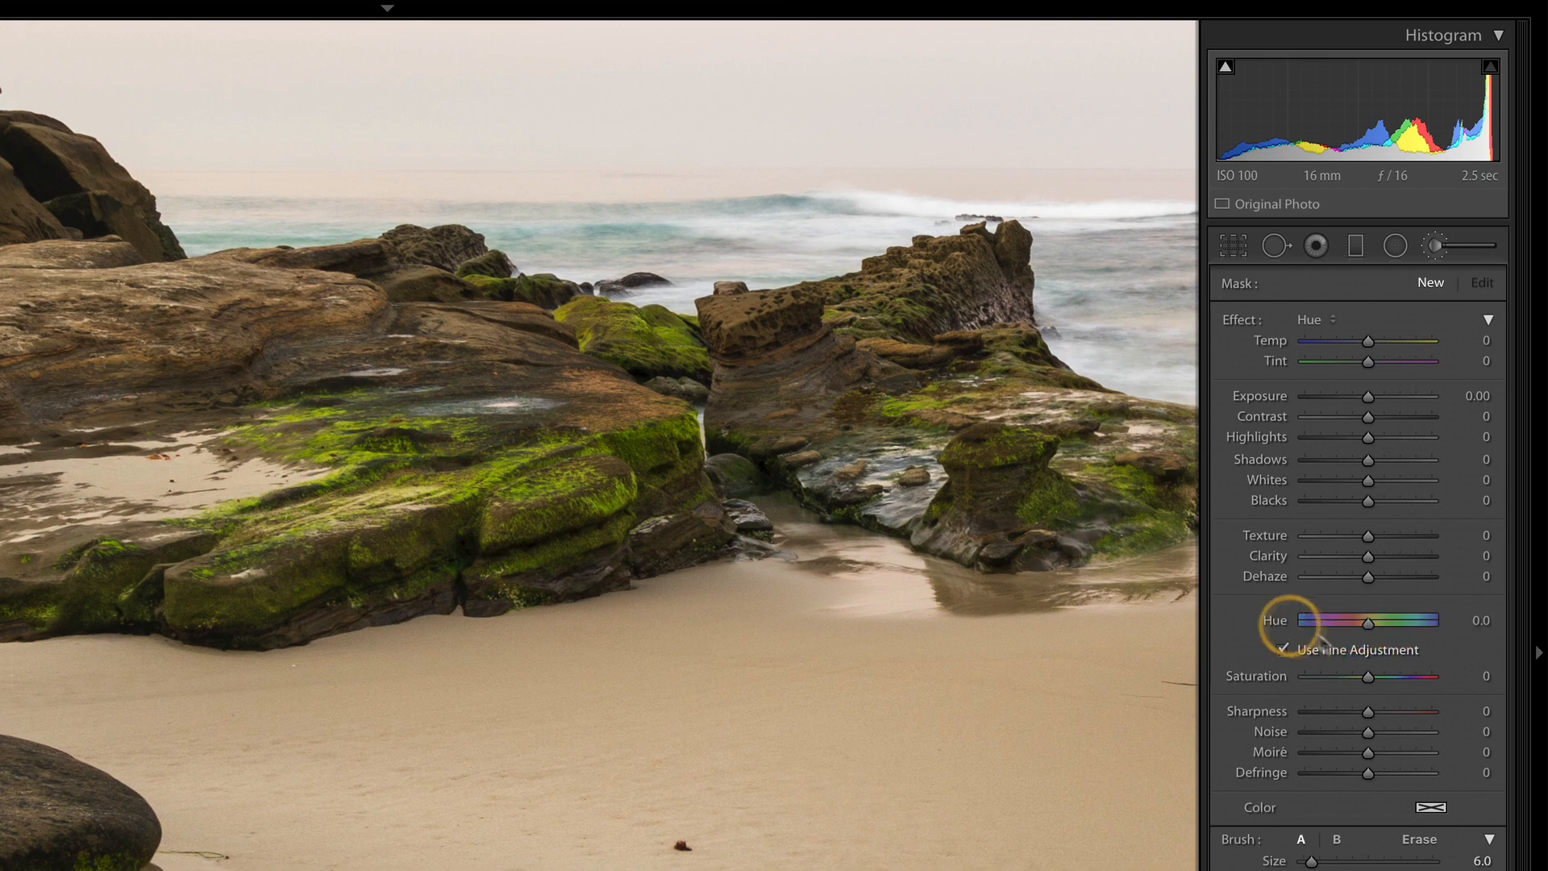
pyautogui.click(1367, 624)
pyautogui.click(1283, 649)
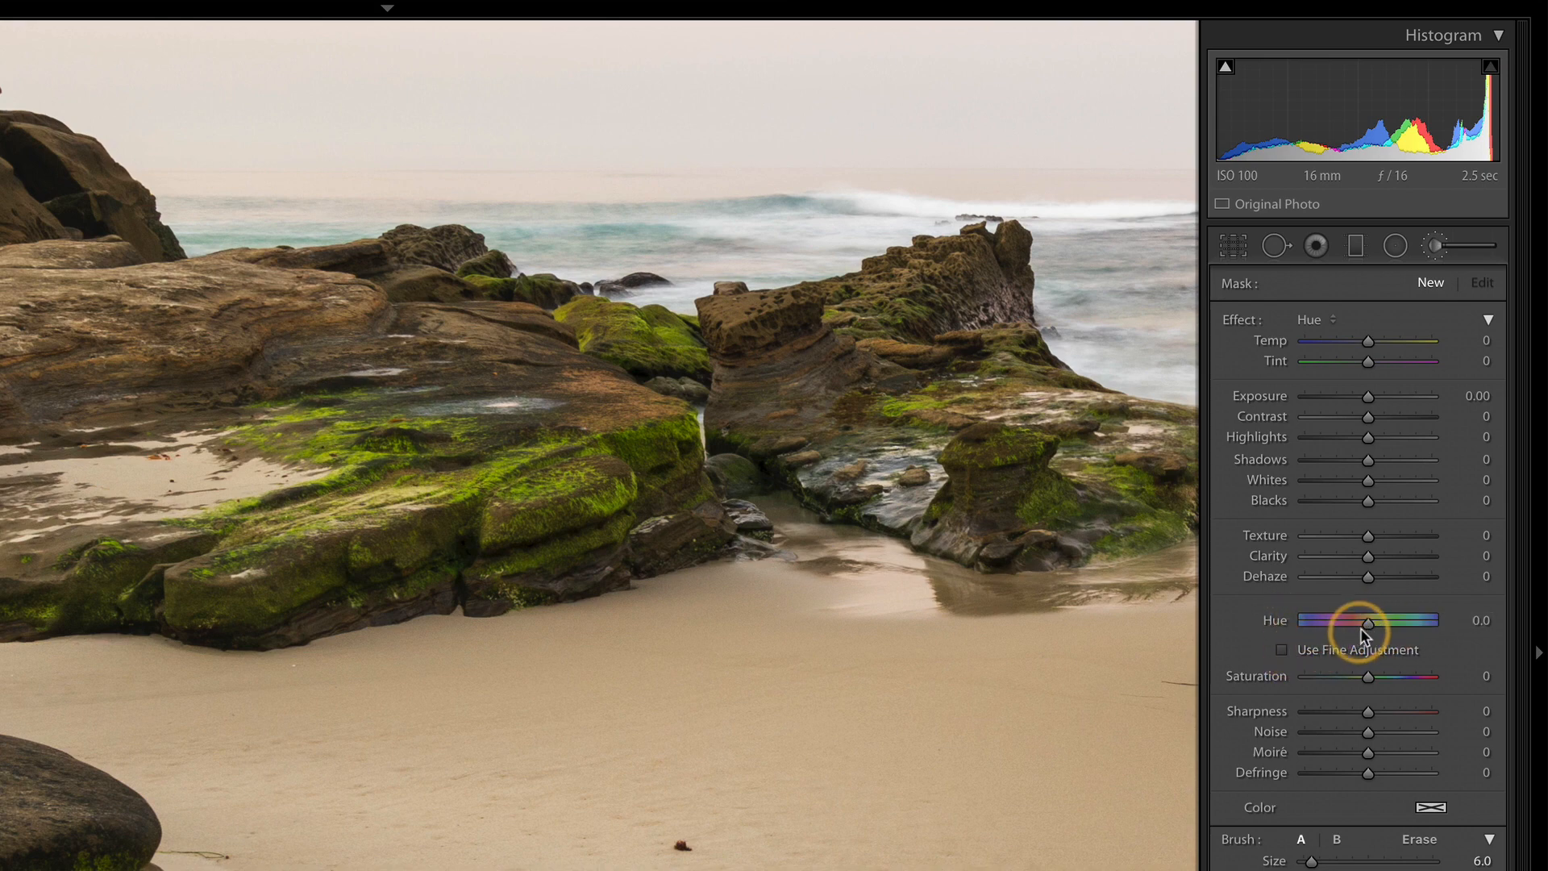
pyautogui.moveTo(1368, 626); pyautogui.dragTo(1376, 626)
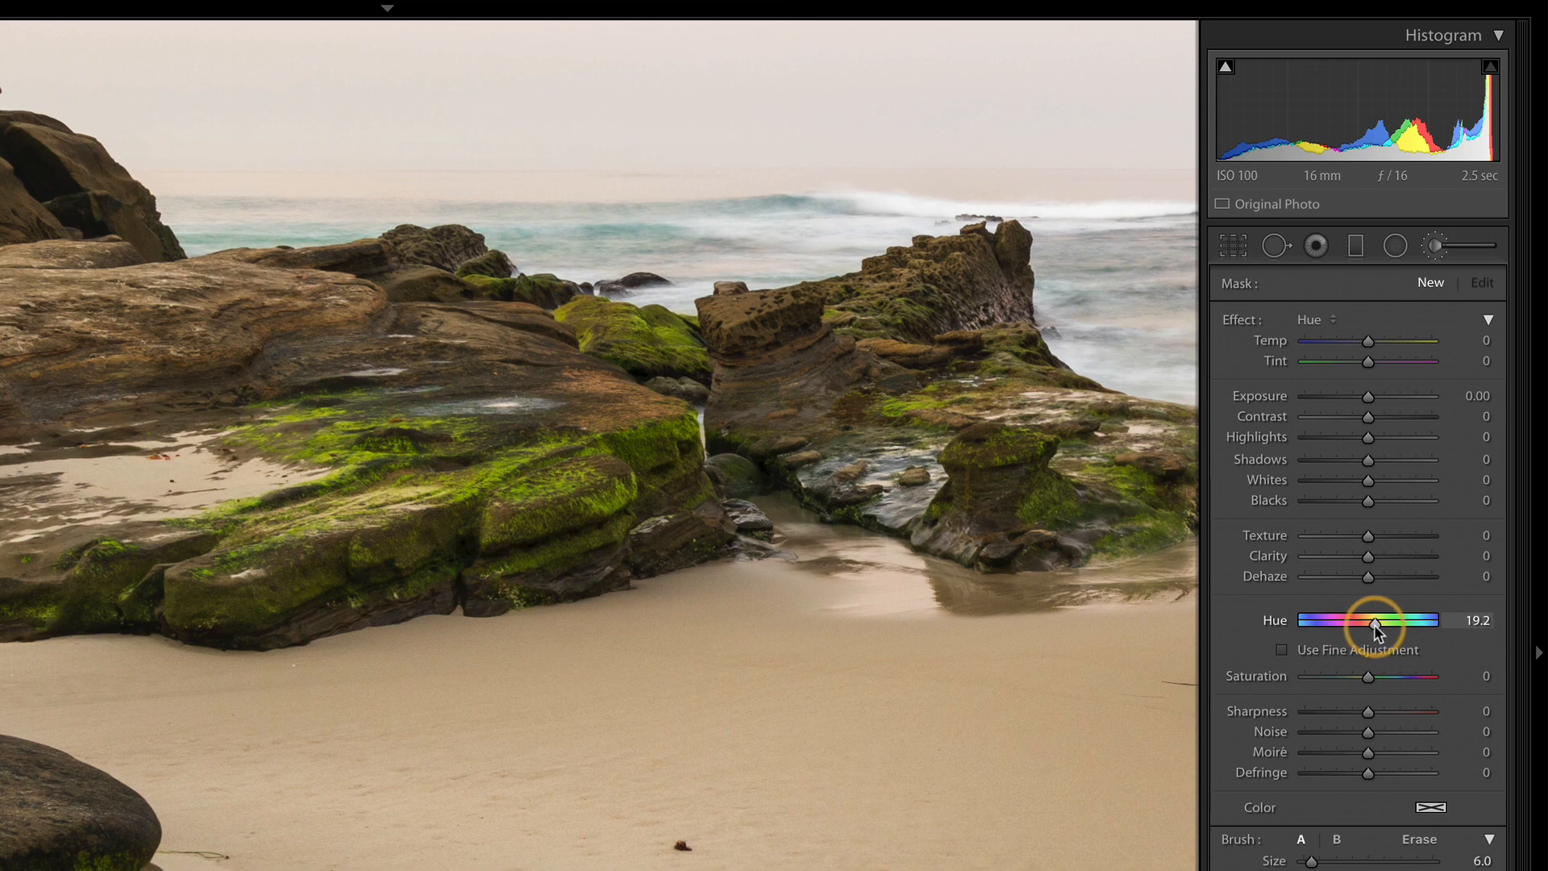
pyautogui.moveTo(1376, 626); pyautogui.dragTo(1371, 624)
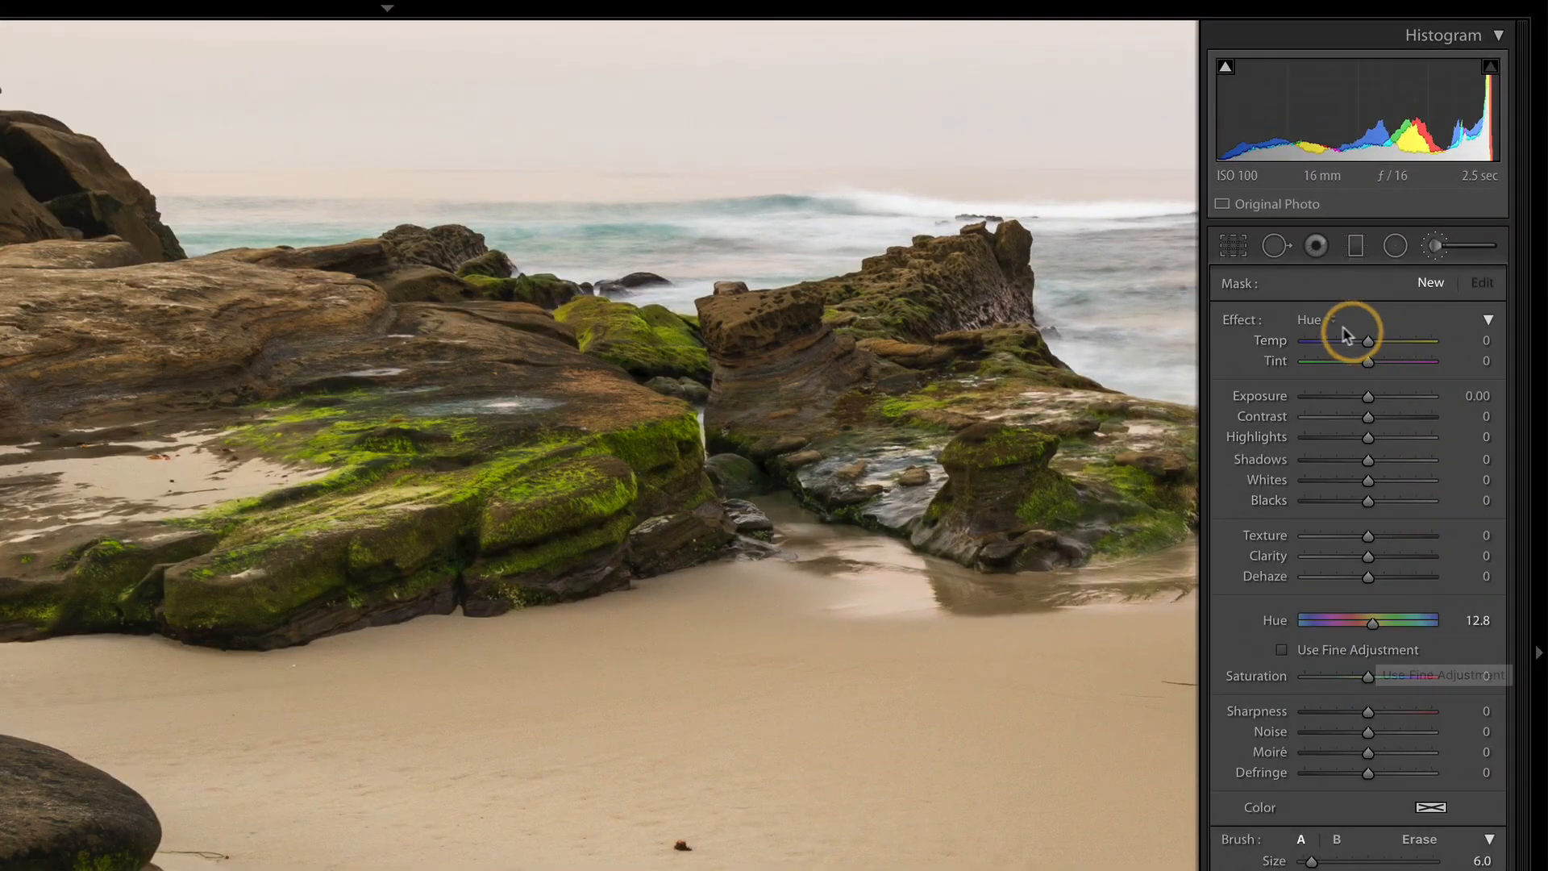
# - Load the SDP Foliage effect preset for the brush and set its Flow to 89
pyautogui.click(1319, 321)
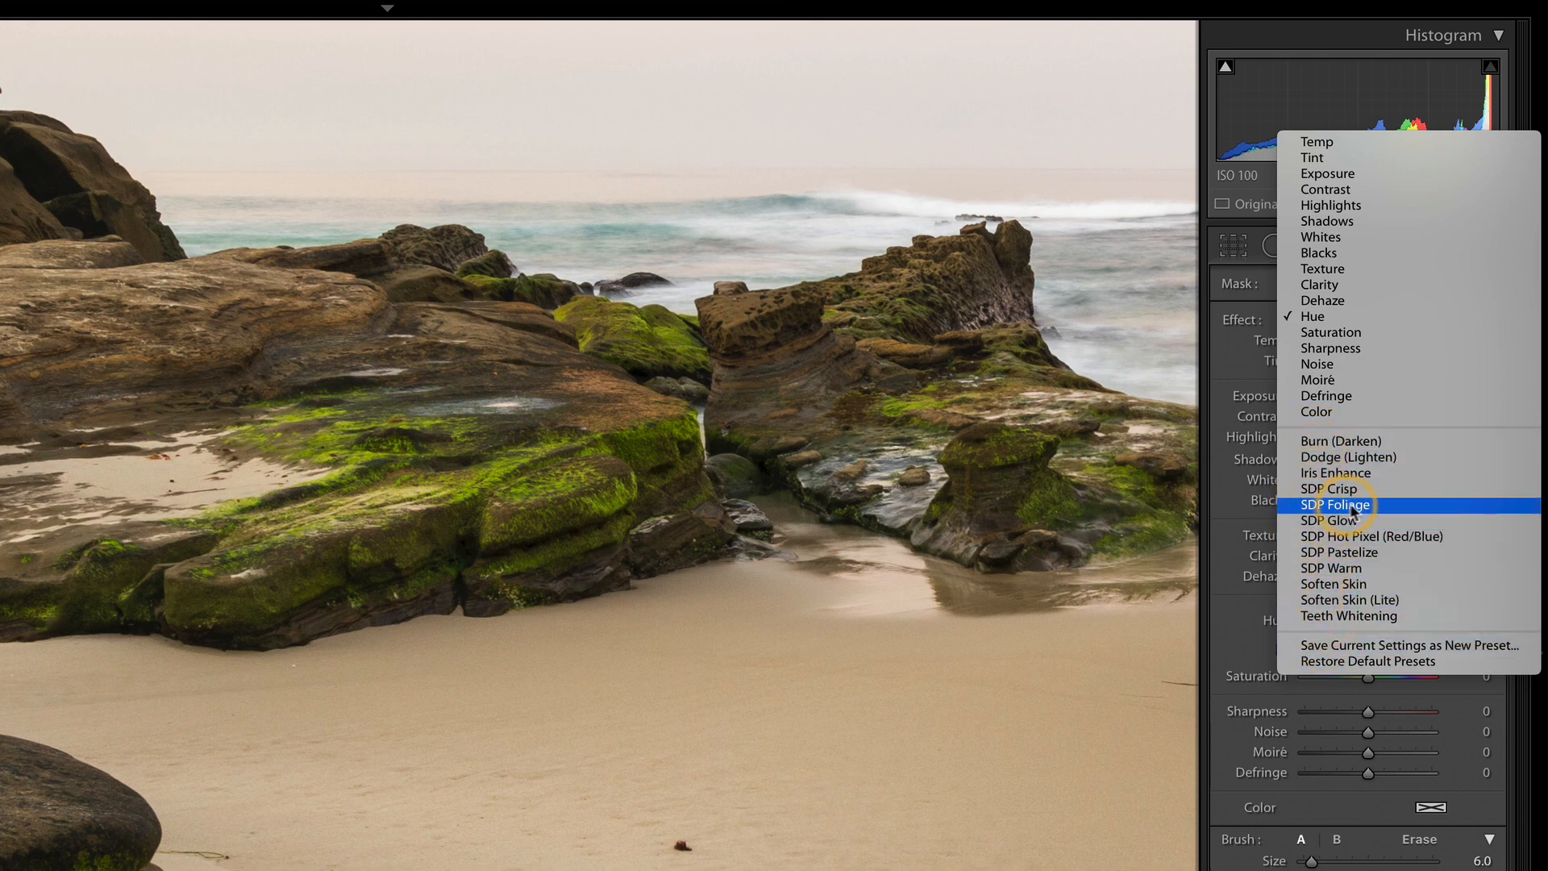
pyautogui.click(1380, 508)
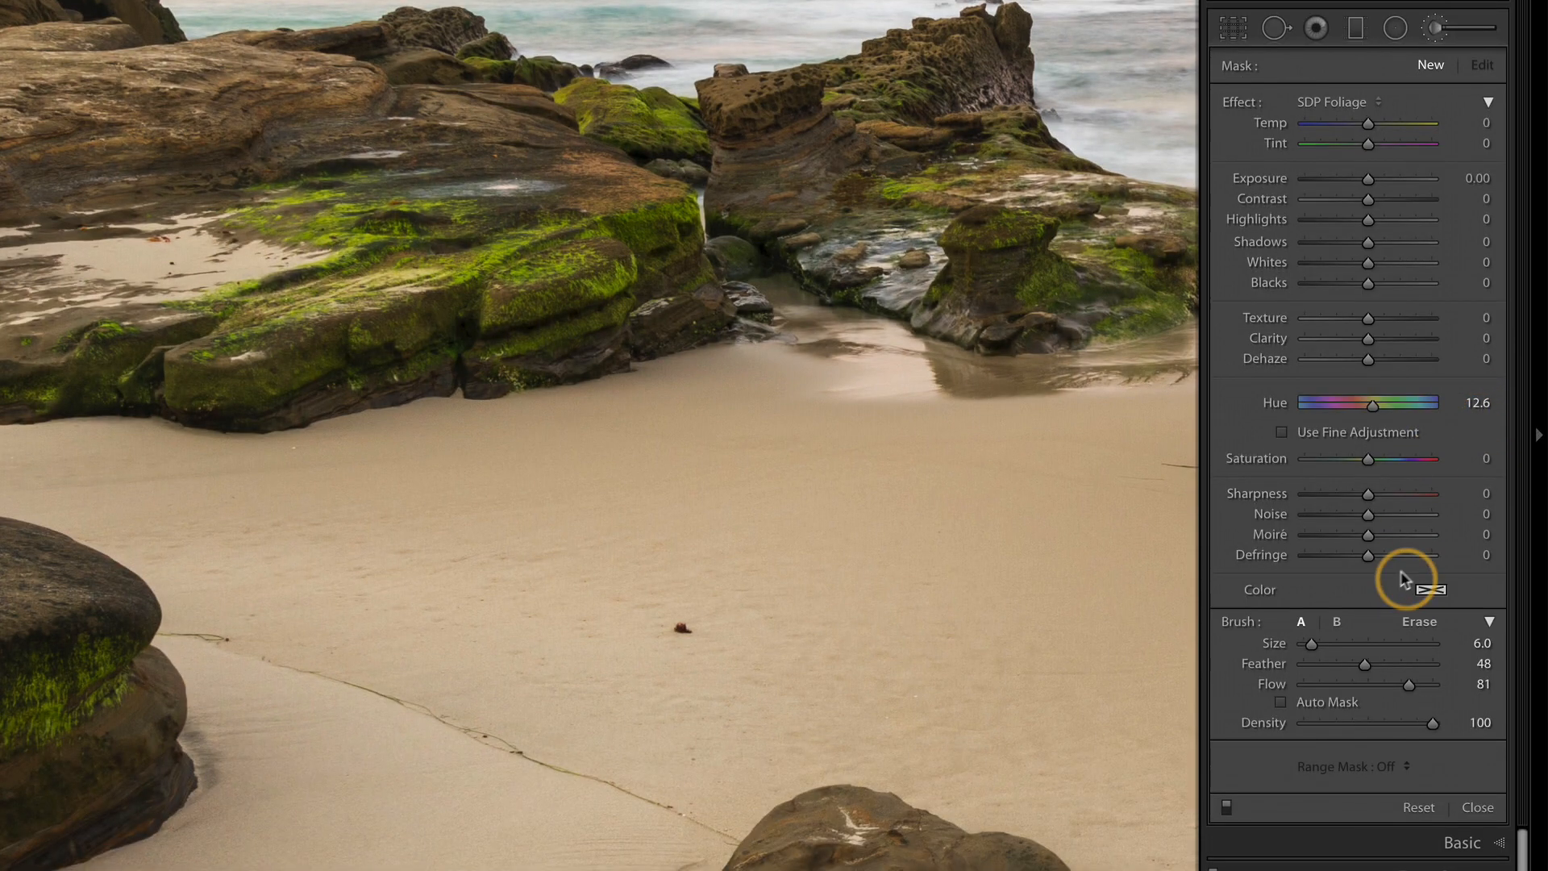
pyautogui.click(1418, 682)
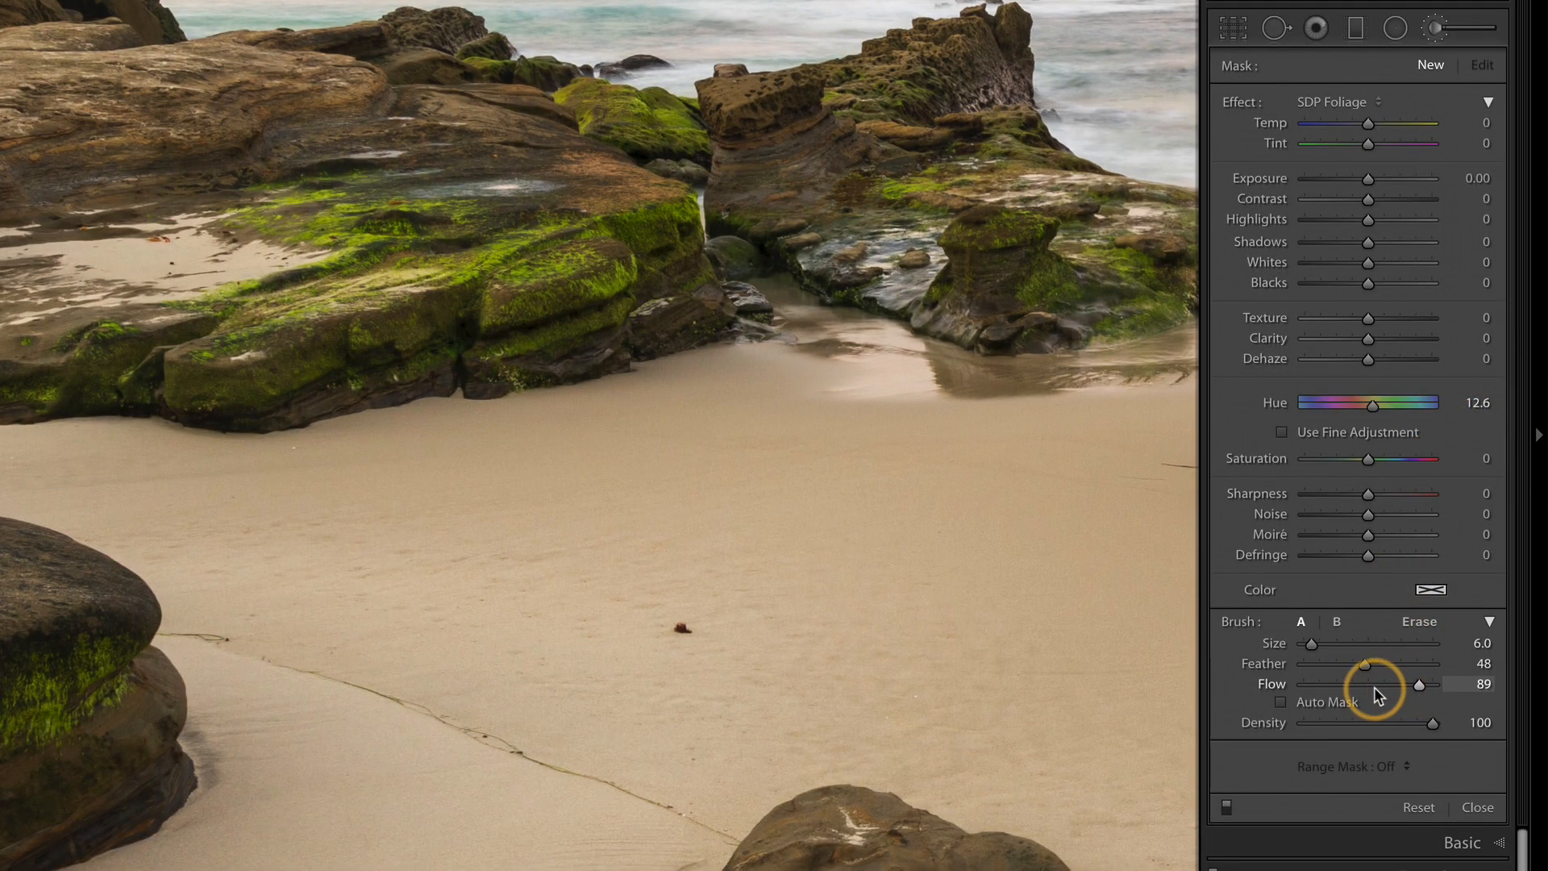
pyautogui.moveTo(550, 263)
pyautogui.mouseDown()
pyautogui.moveTo(508, 266)
pyautogui.moveTo(594, 274)
pyautogui.moveTo(578, 305)
pyautogui.moveTo(550, 251)
pyautogui.moveTo(530, 279)
pyautogui.moveTo(583, 325)
pyautogui.moveTo(546, 263)
pyautogui.moveTo(563, 311)
pyautogui.moveTo(596, 270)
pyautogui.mouseUp()
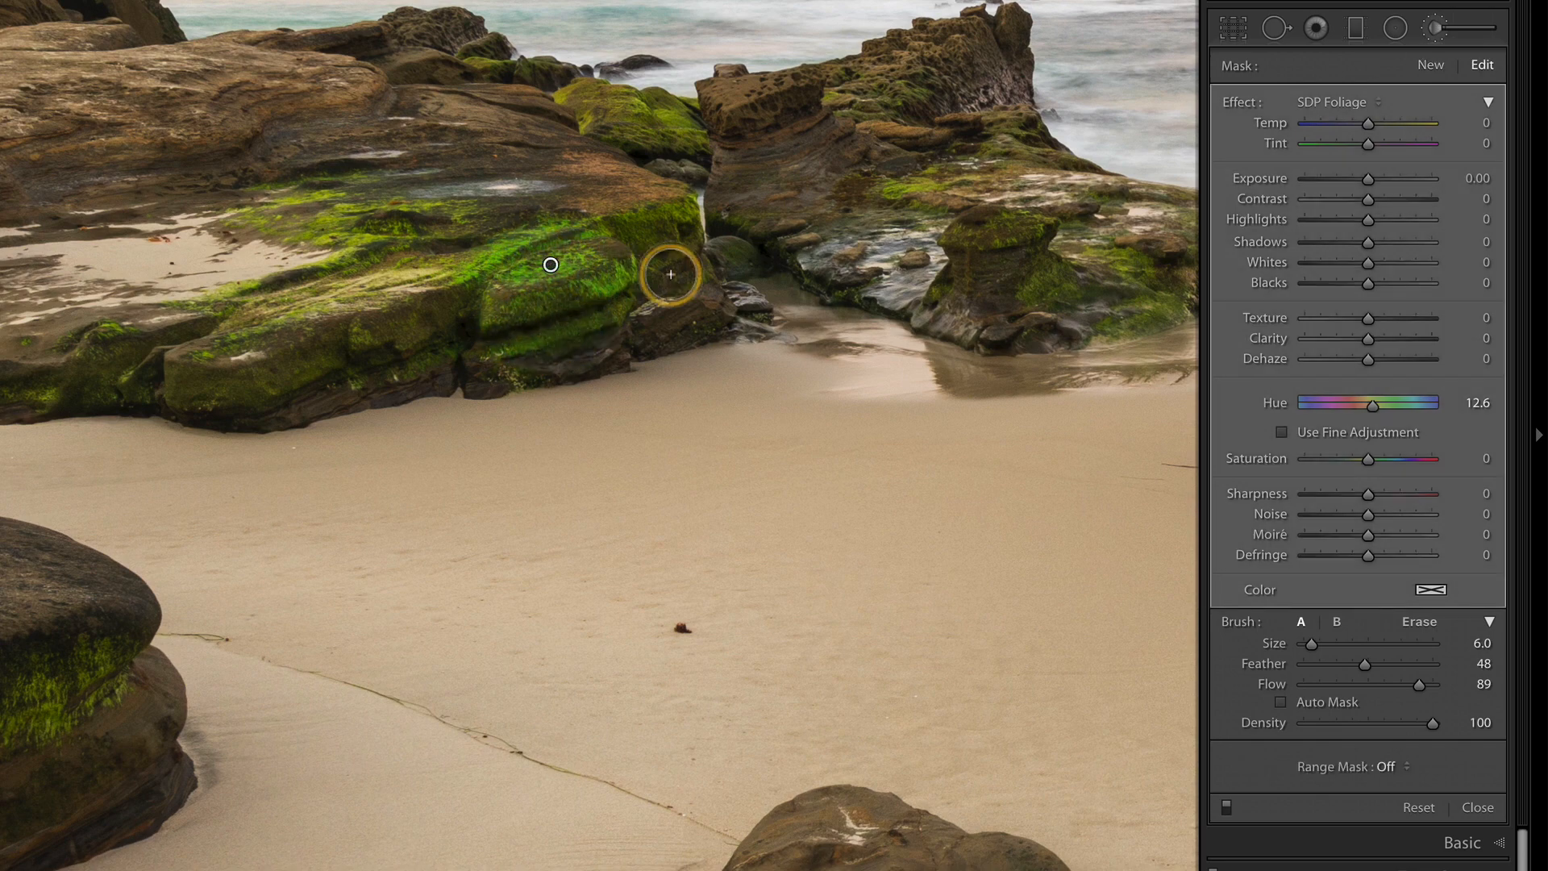
pyautogui.hotkey('ctrl', 'z')
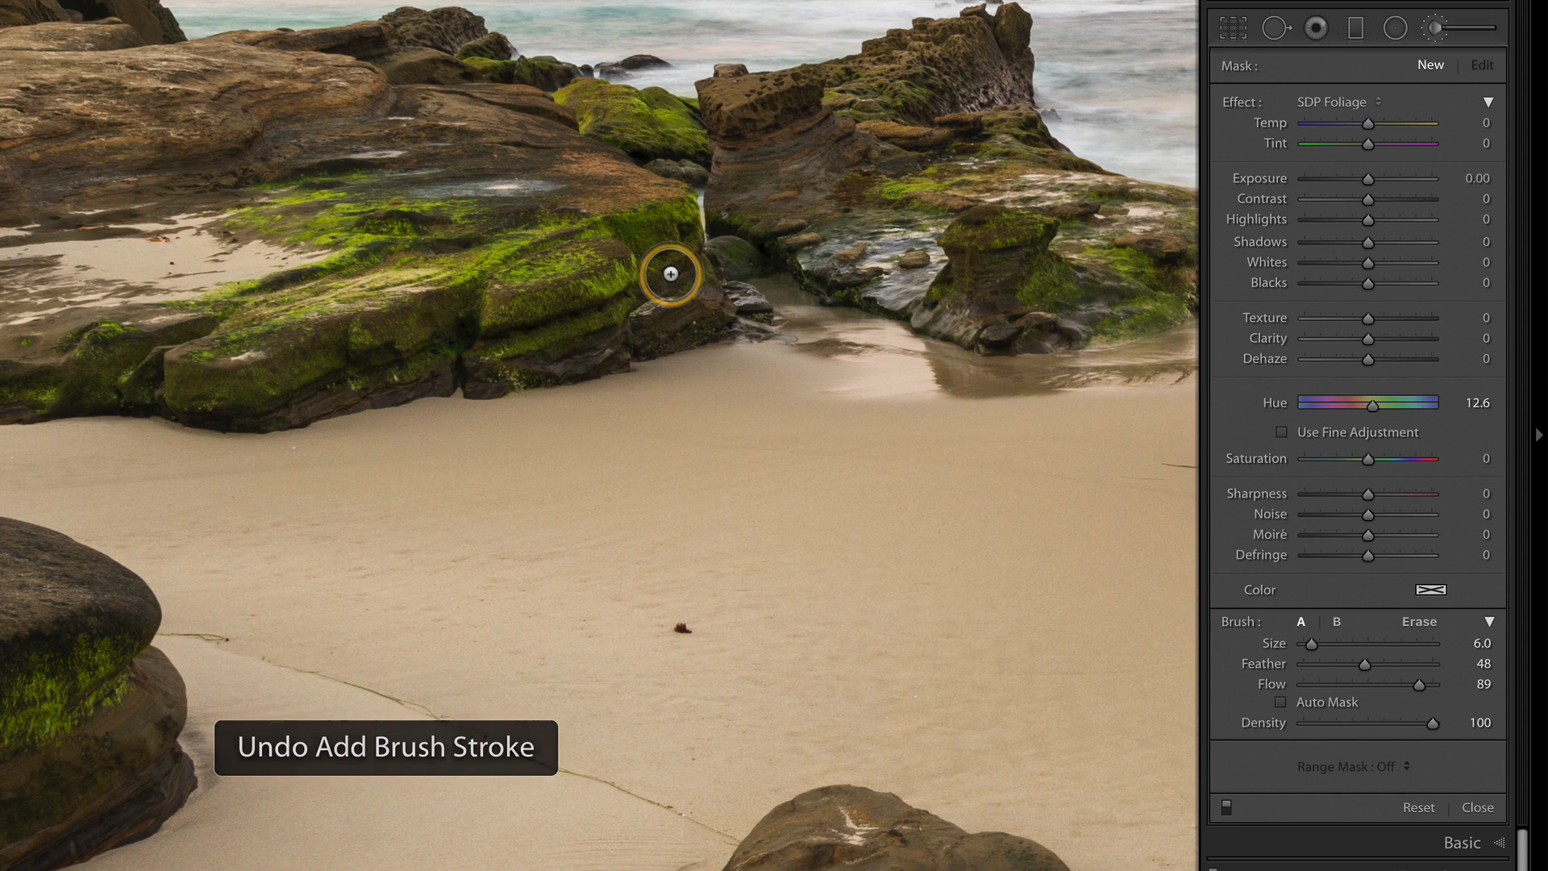
pyautogui.hotkey('ctrl', 'shift', 'z')
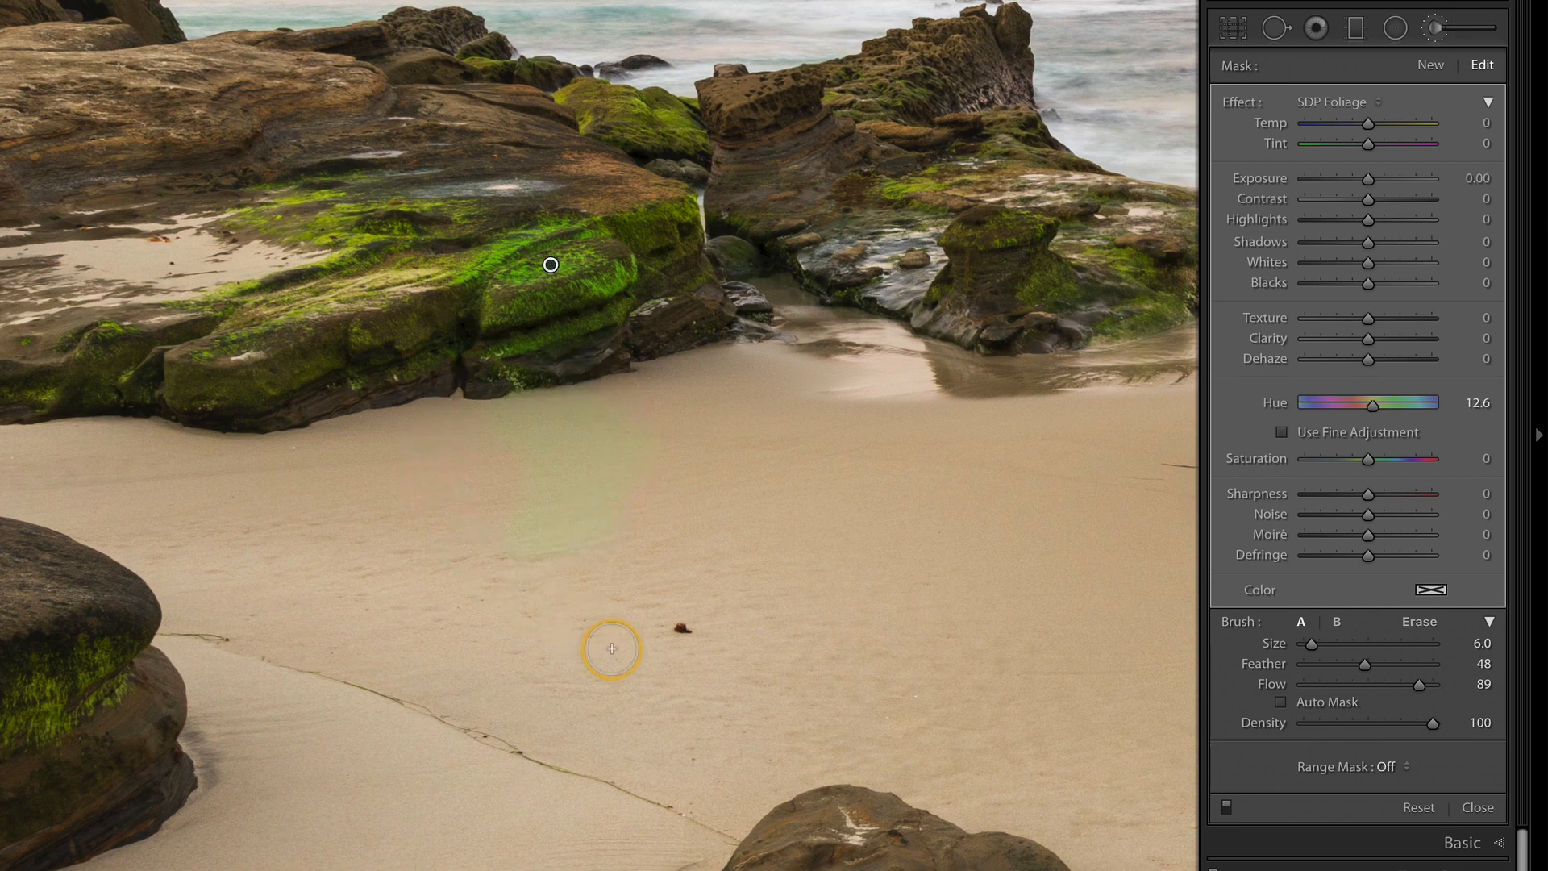
pyautogui.hotkey('ctrl', 'z')
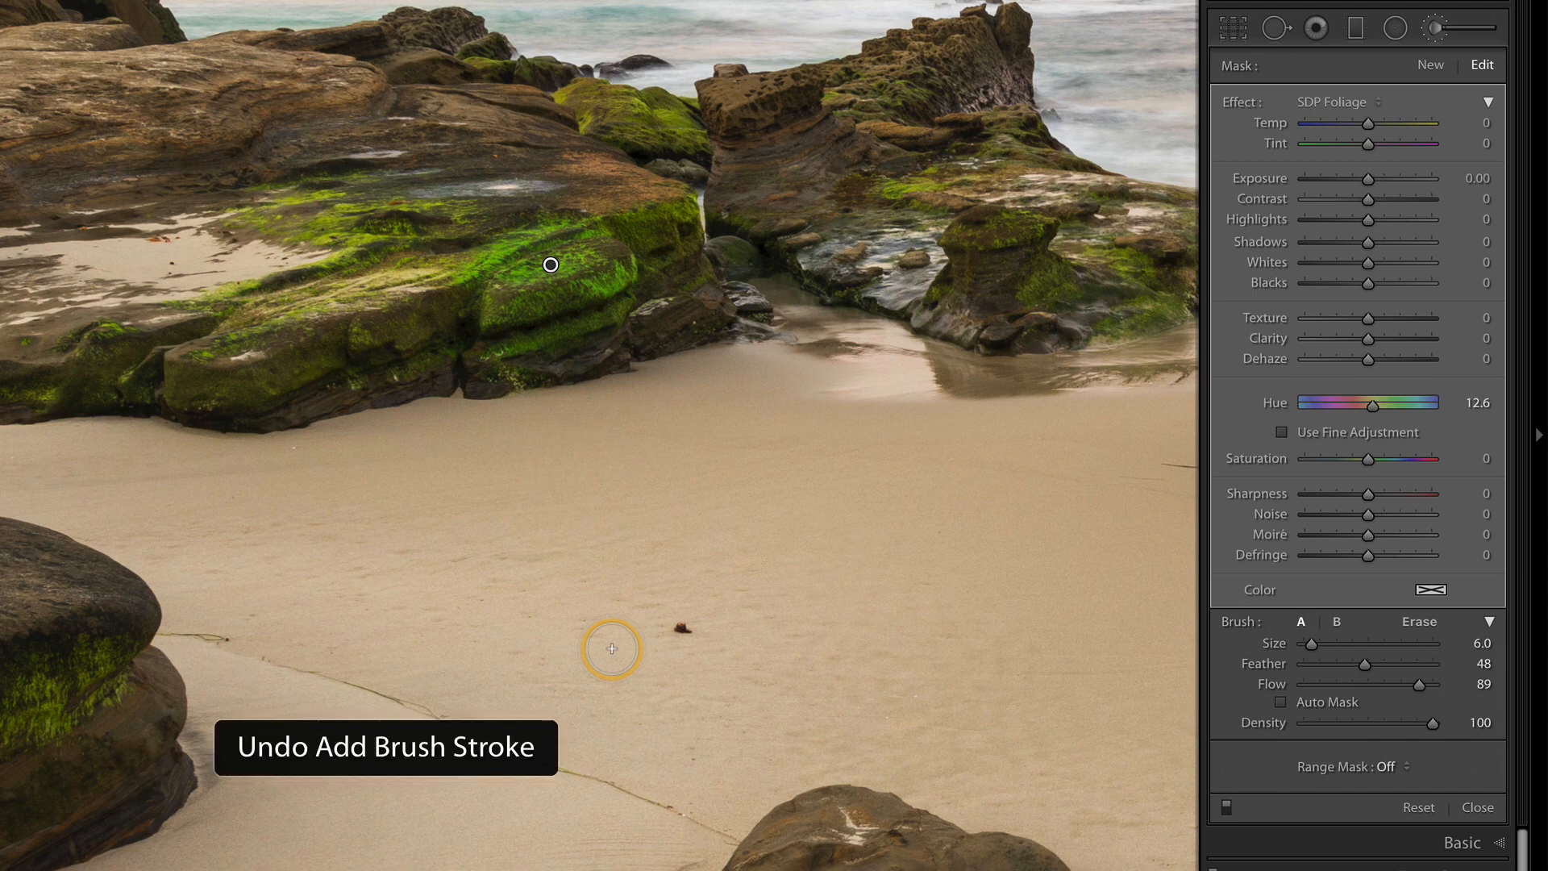
pyautogui.hotkey('ctrl', 'z')
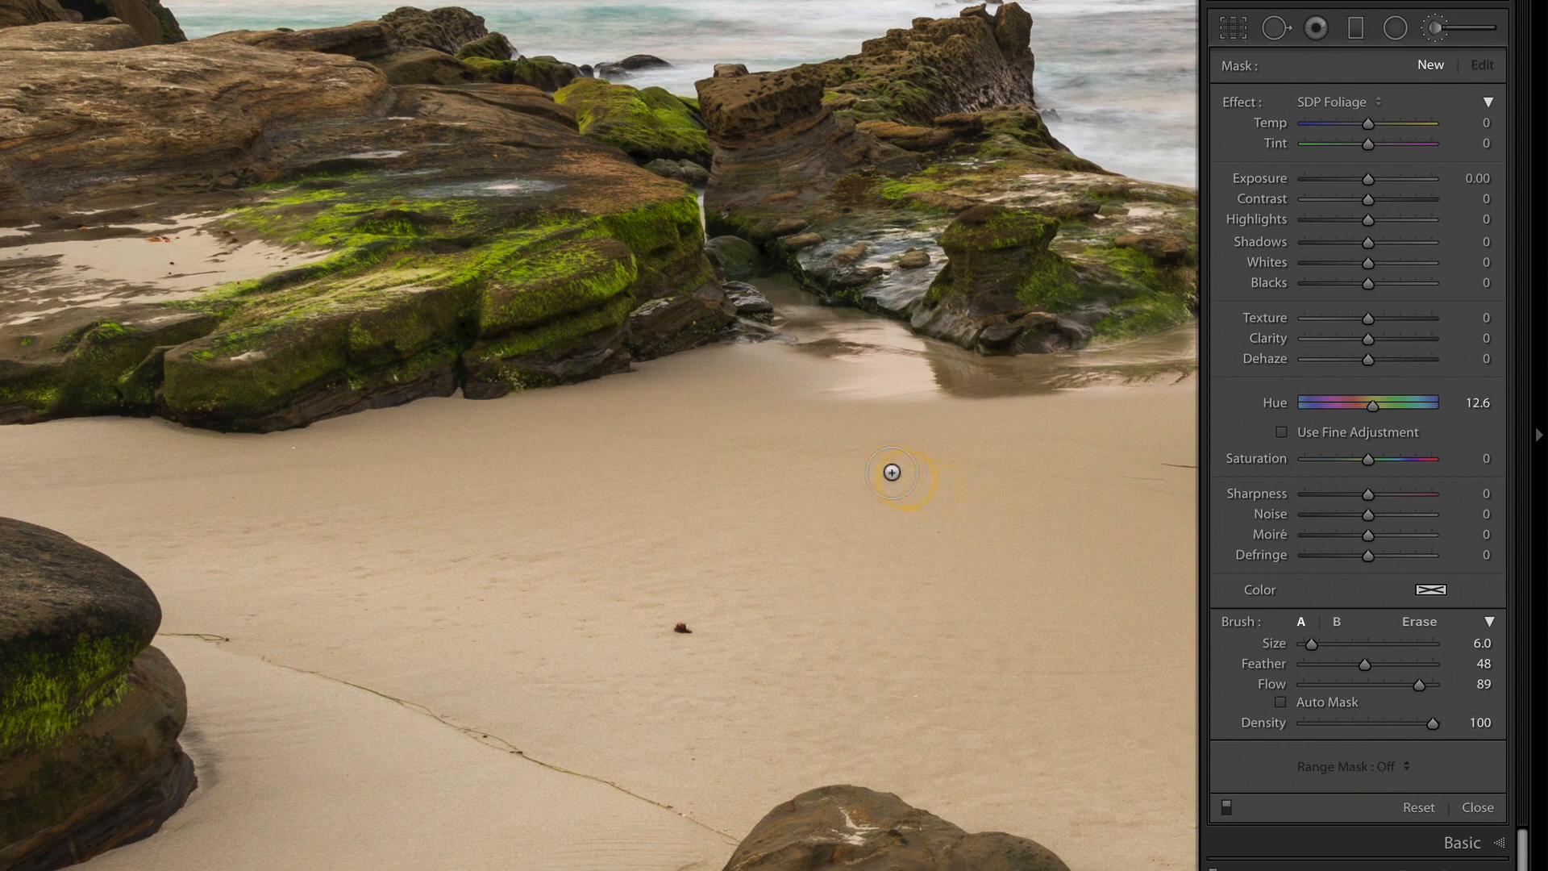
# - Paint the effect over the bright moss on the middle rock and restrict it with a Color range mask sampled from that moss
pyautogui.moveTo(567, 270)
pyautogui.mouseDown()
pyautogui.moveTo(506, 280)
pyautogui.moveTo(612, 284)
pyautogui.moveTo(512, 294)
pyautogui.moveTo(585, 262)
pyautogui.moveTo(529, 312)
pyautogui.moveTo(559, 254)
pyautogui.moveTo(580, 304)
pyautogui.mouseUp()
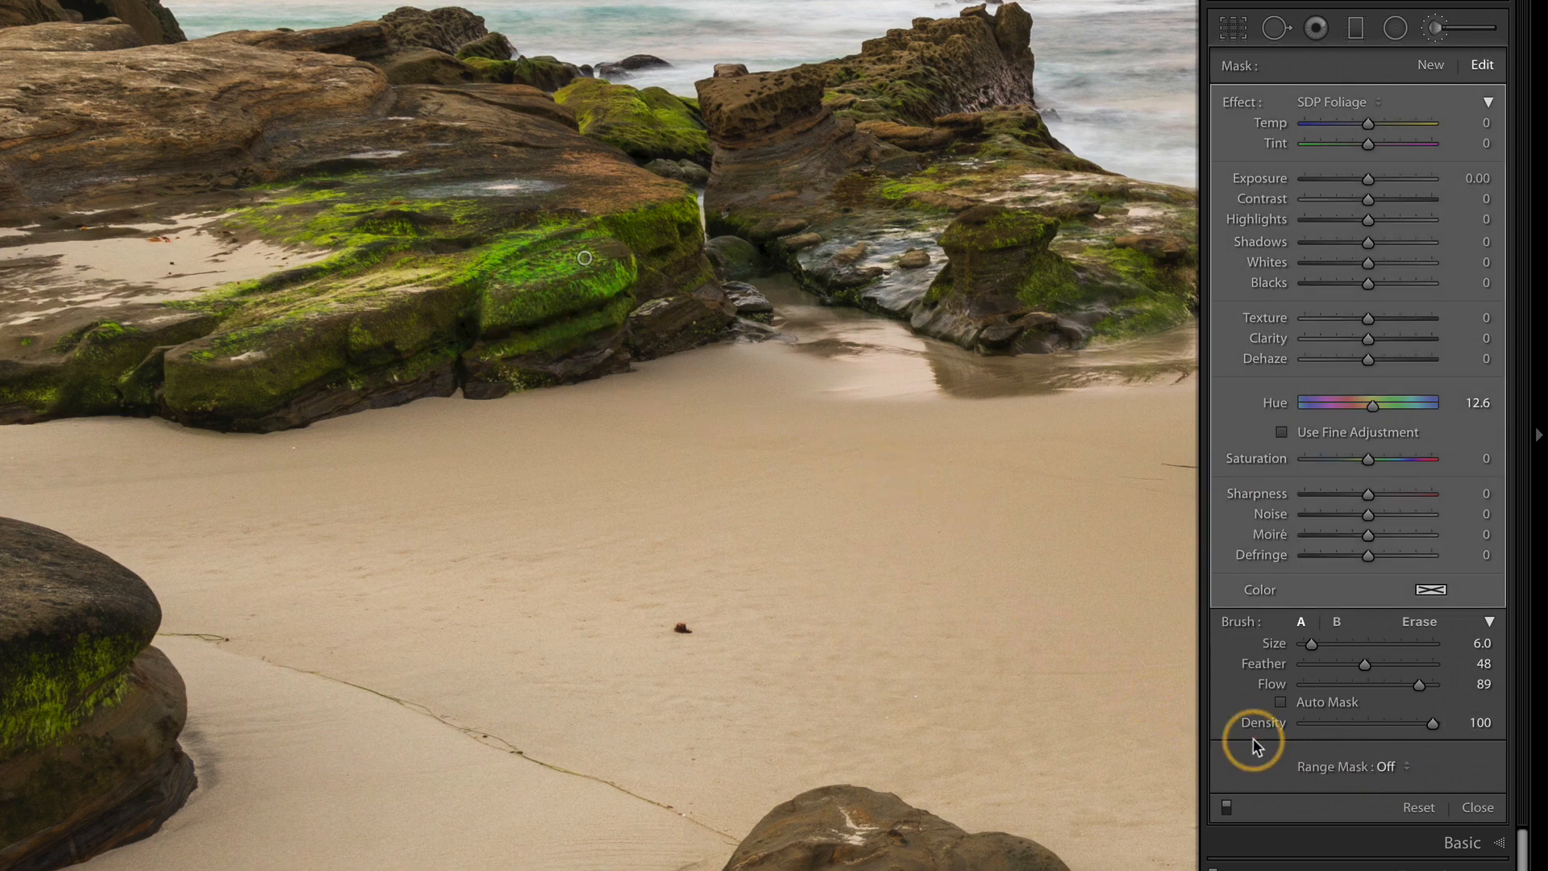
pyautogui.click(1391, 770)
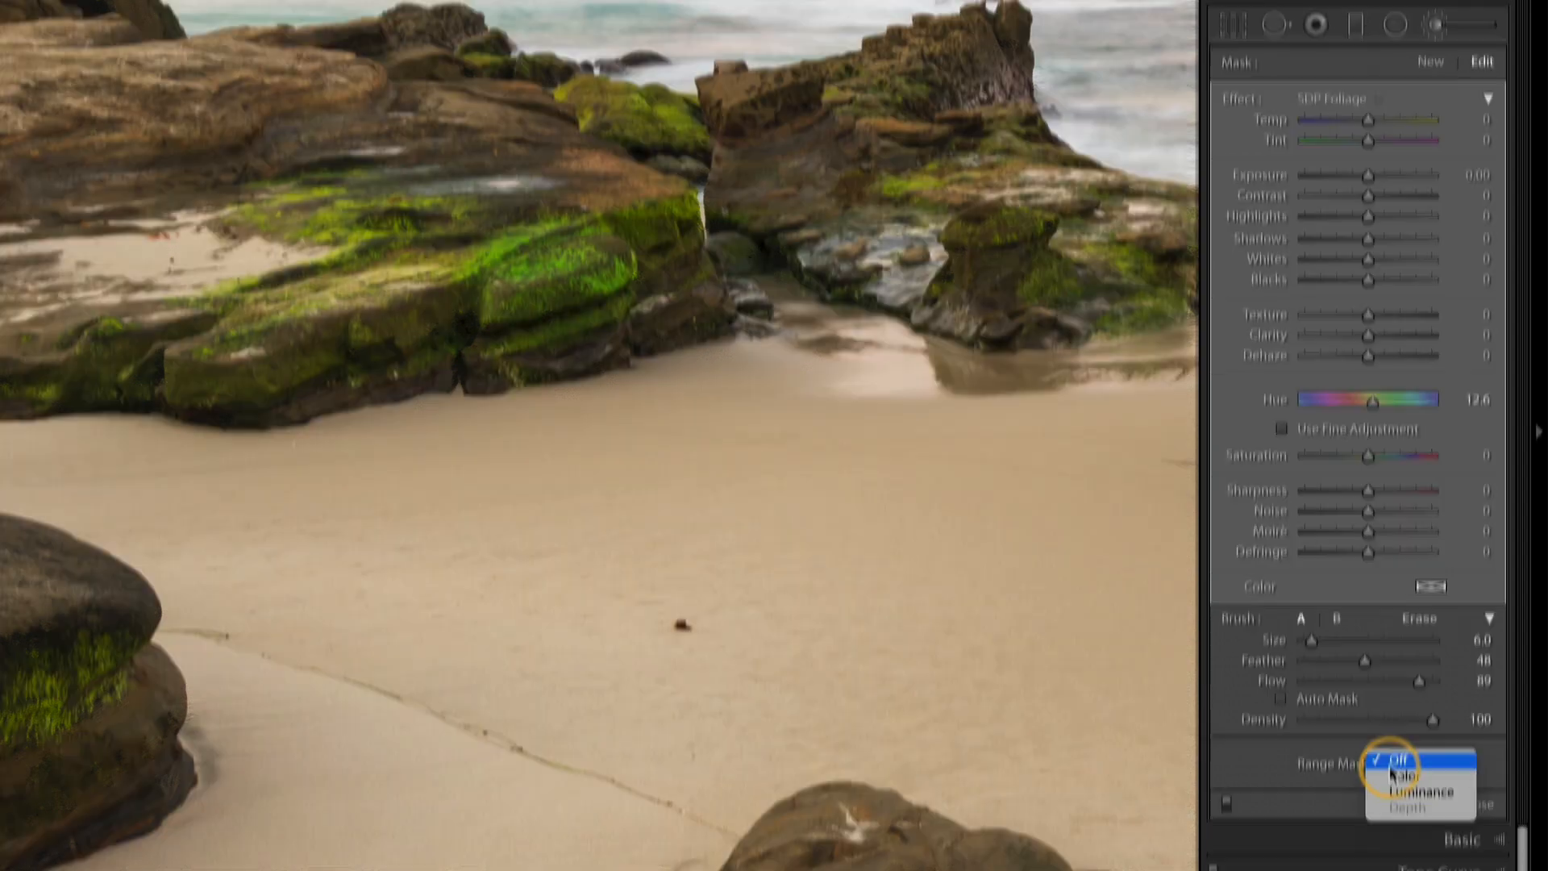
pyautogui.click(1399, 562)
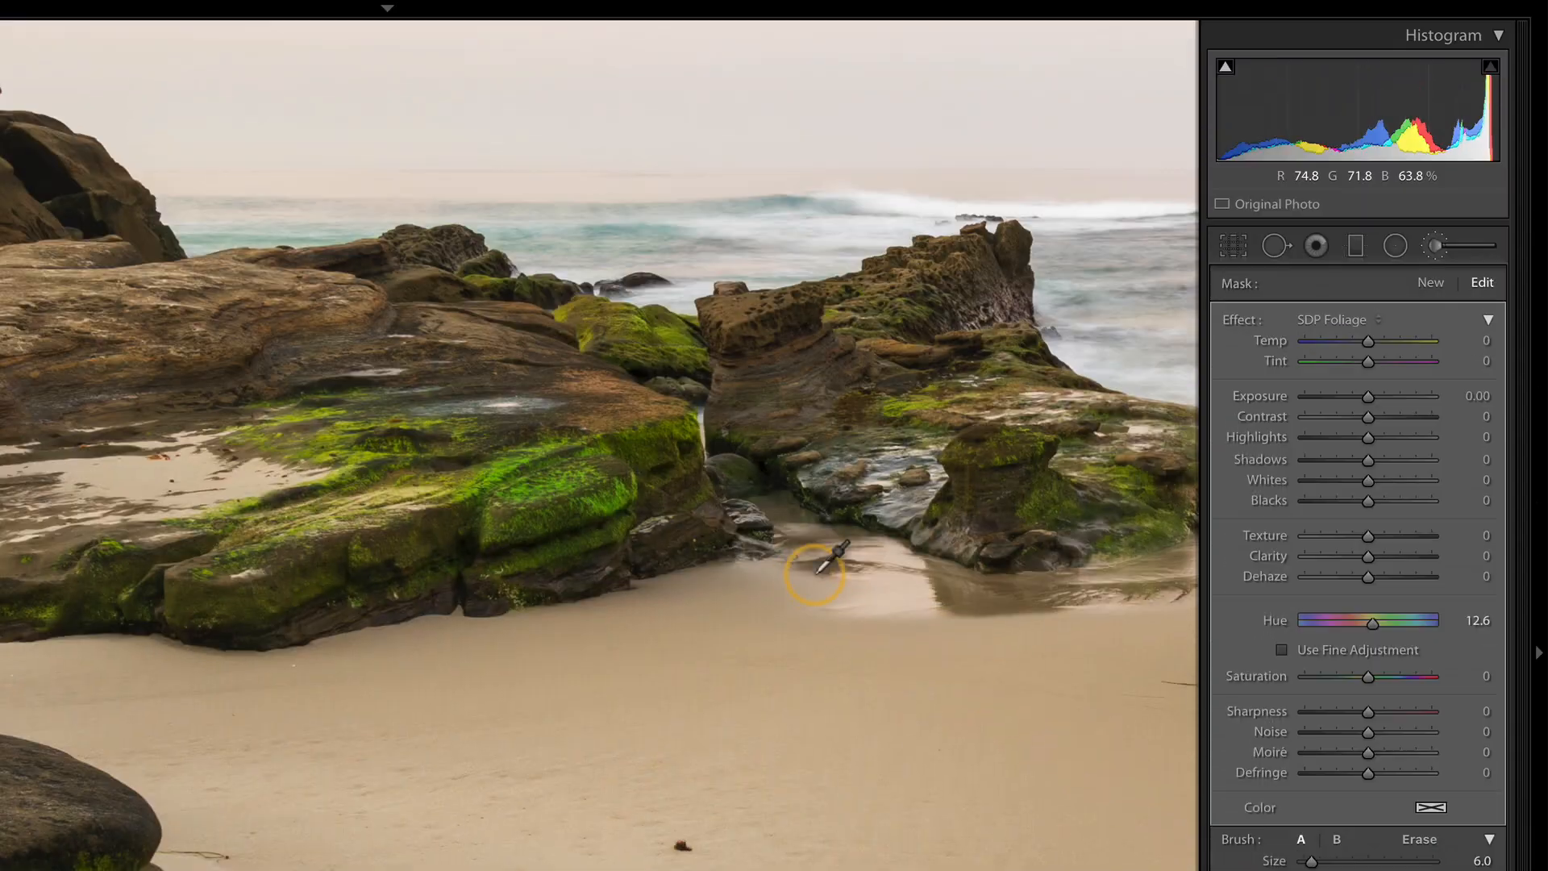
pyautogui.click(562, 480)
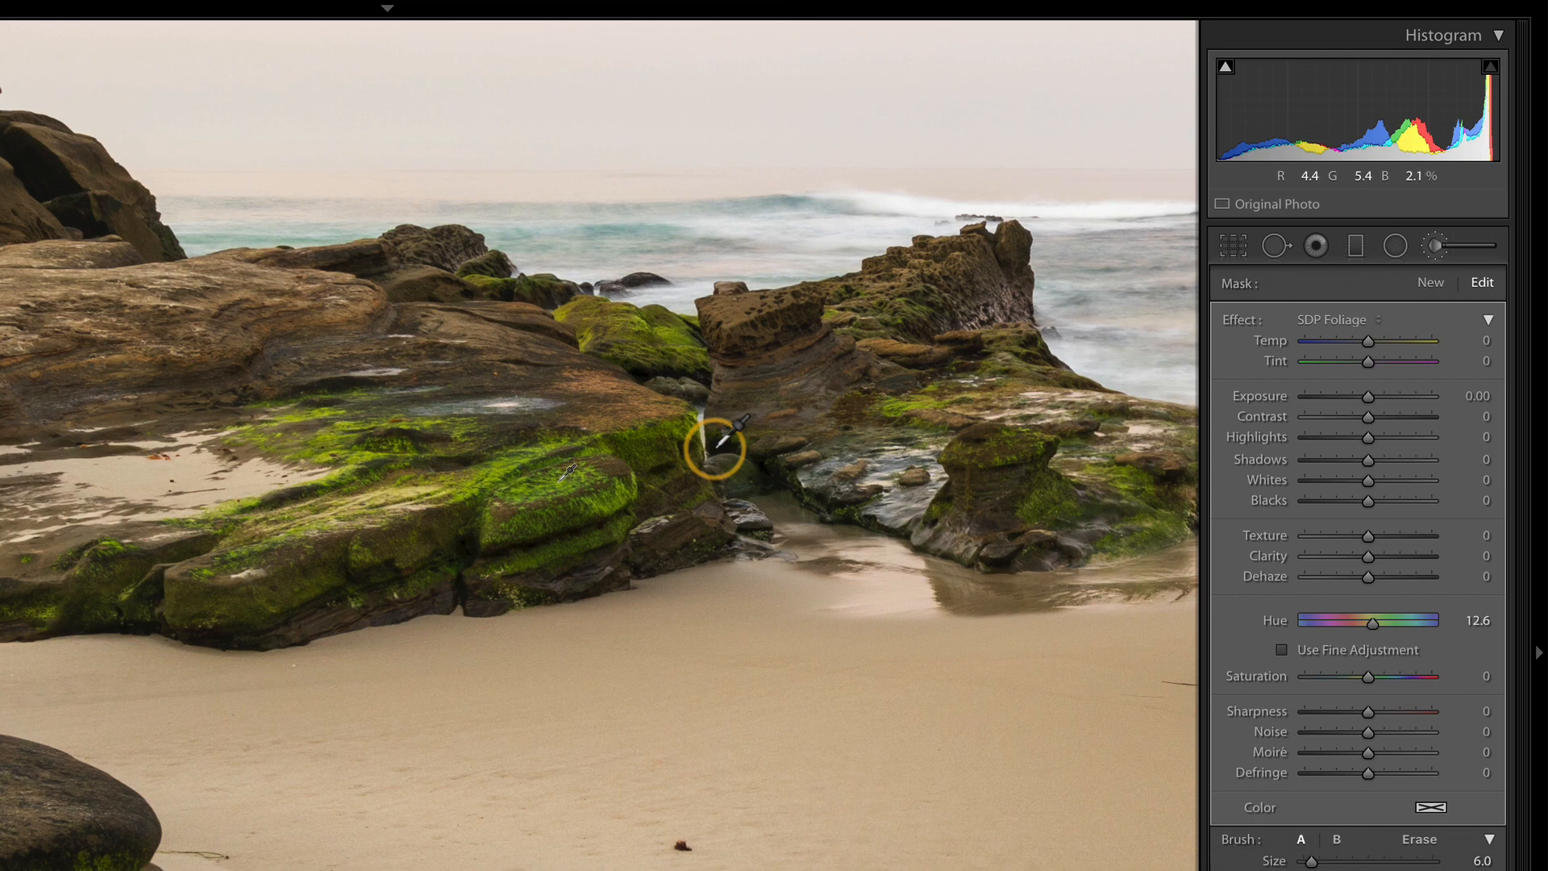
# - Refine the Color range mask using the mask overlay, setting Amount to 15 and adding two more moss color samples
pyautogui.press('o')
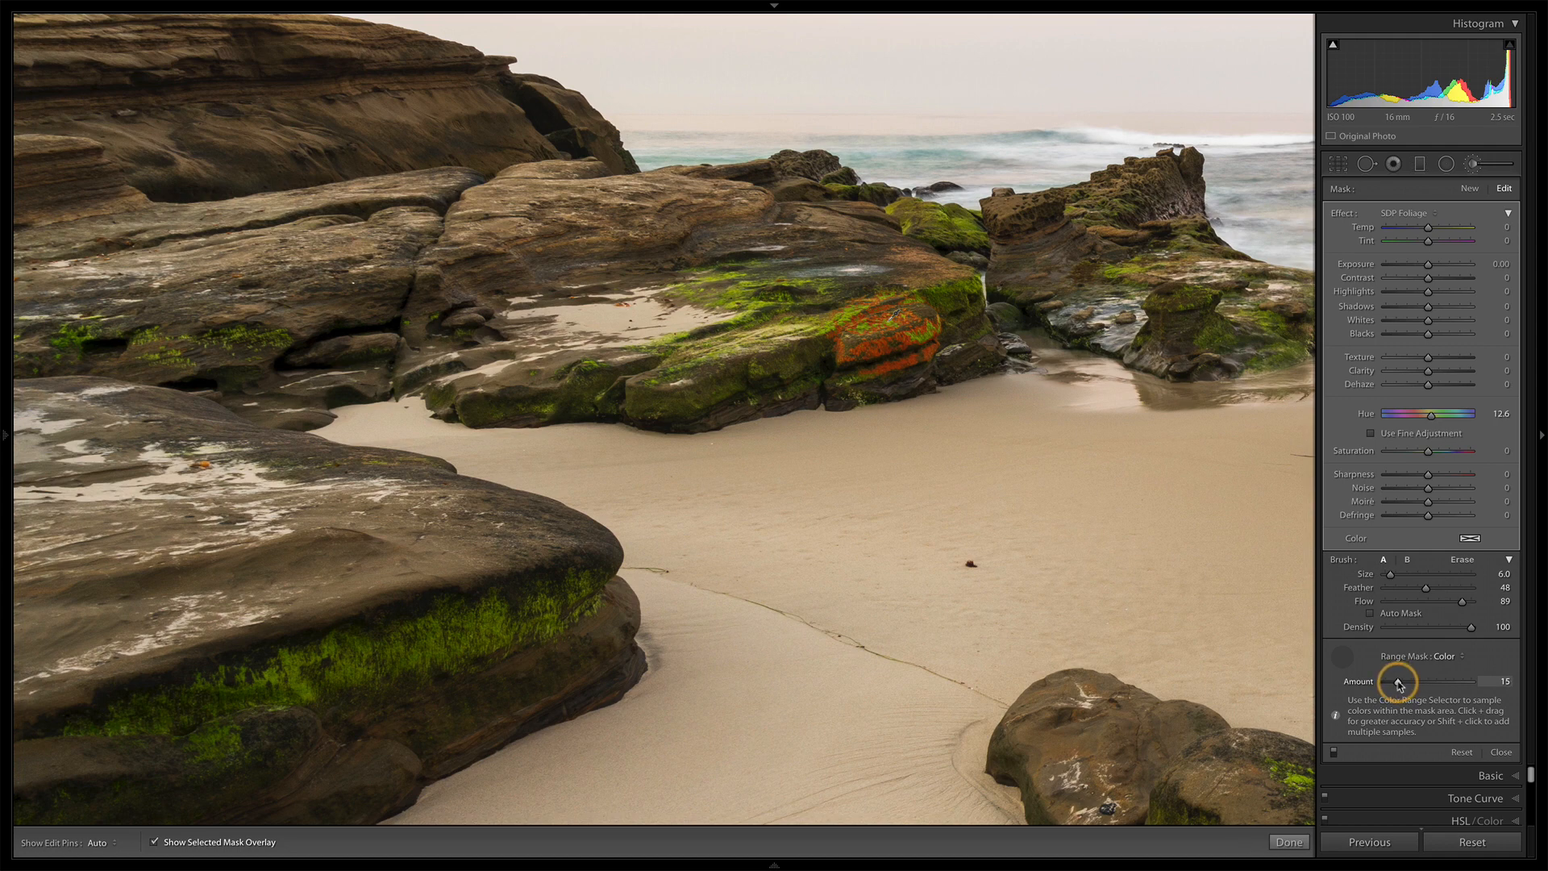
pyautogui.click(1347, 655)
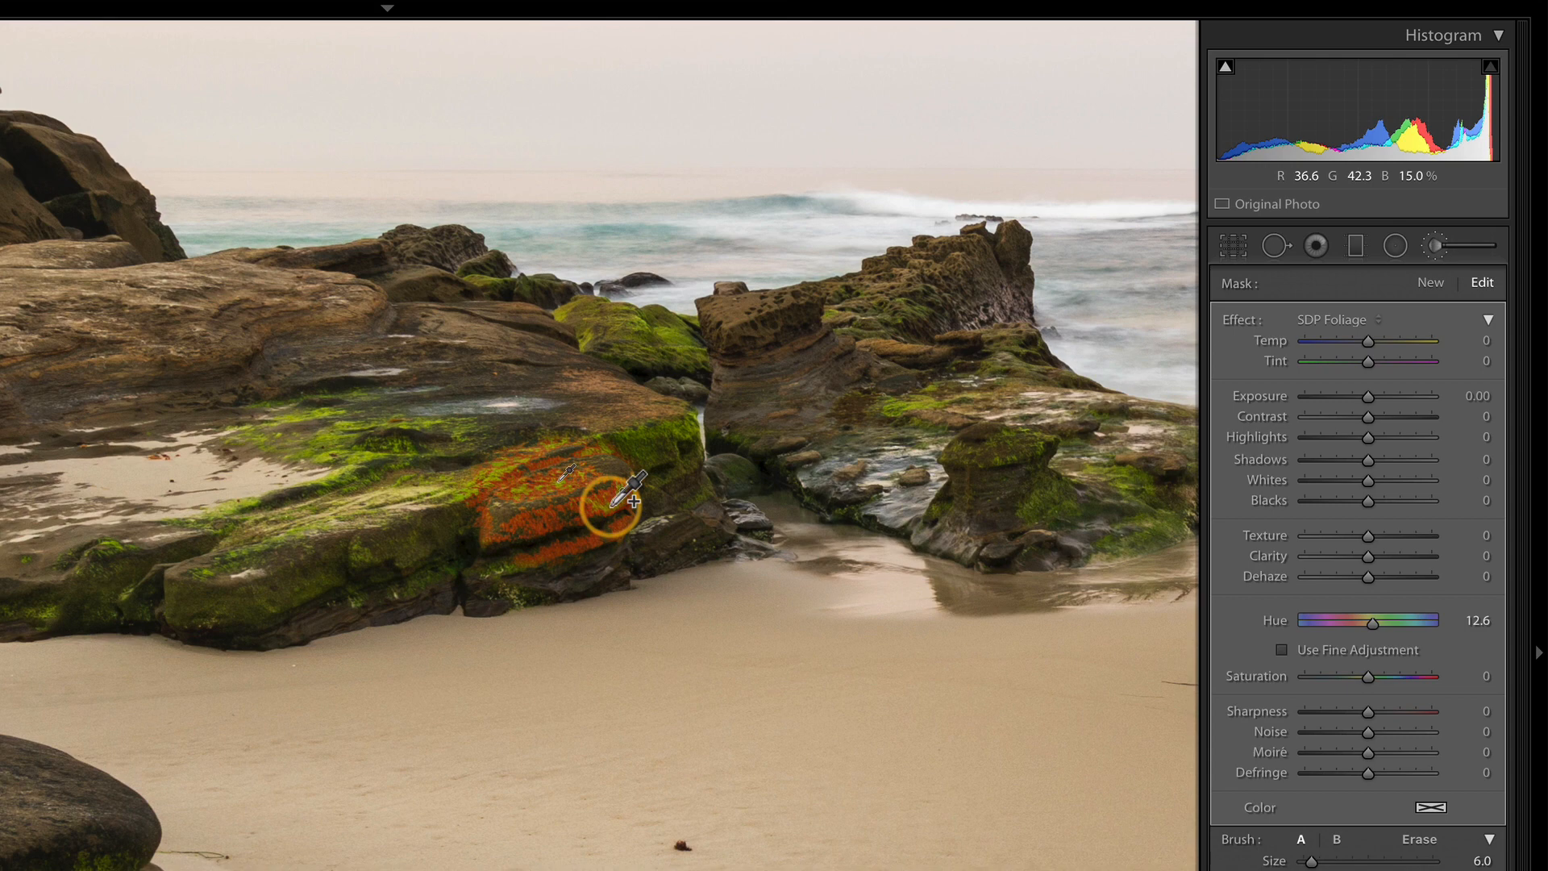
pyautogui.keyDown('shift'); pyautogui.click(610, 506); pyautogui.keyUp('shift')
pyautogui.keyDown('shift'); pyautogui.click(522, 485); pyautogui.keyUp('shift')
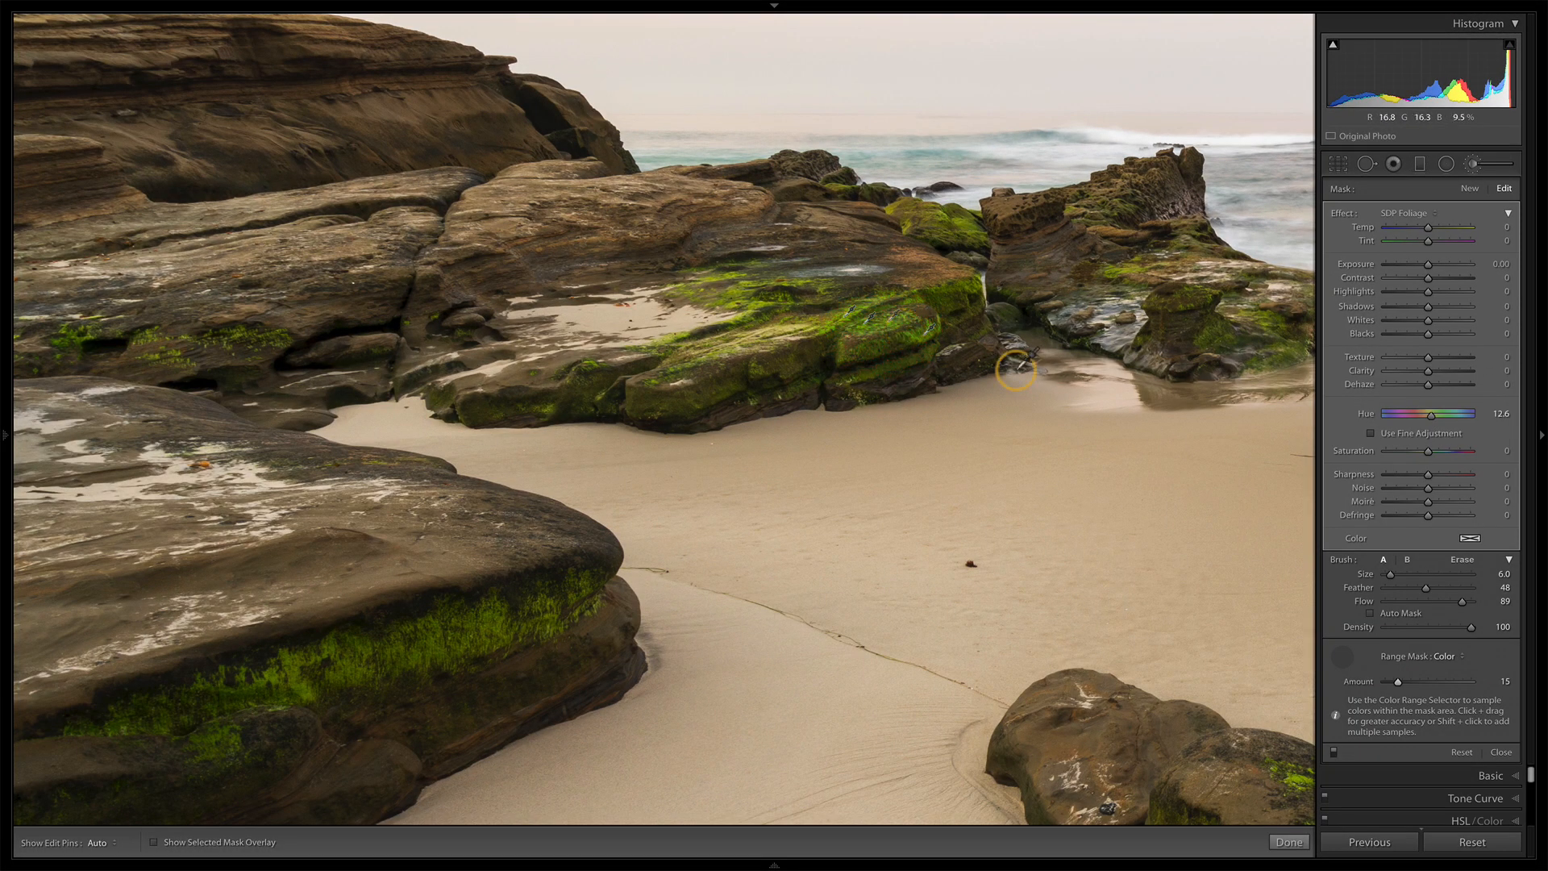
# - Paint the foliage effect over the remaining moss on the middle, far and foreground rocks, hiding the edit pins while painting
pyautogui.click(1340, 654)
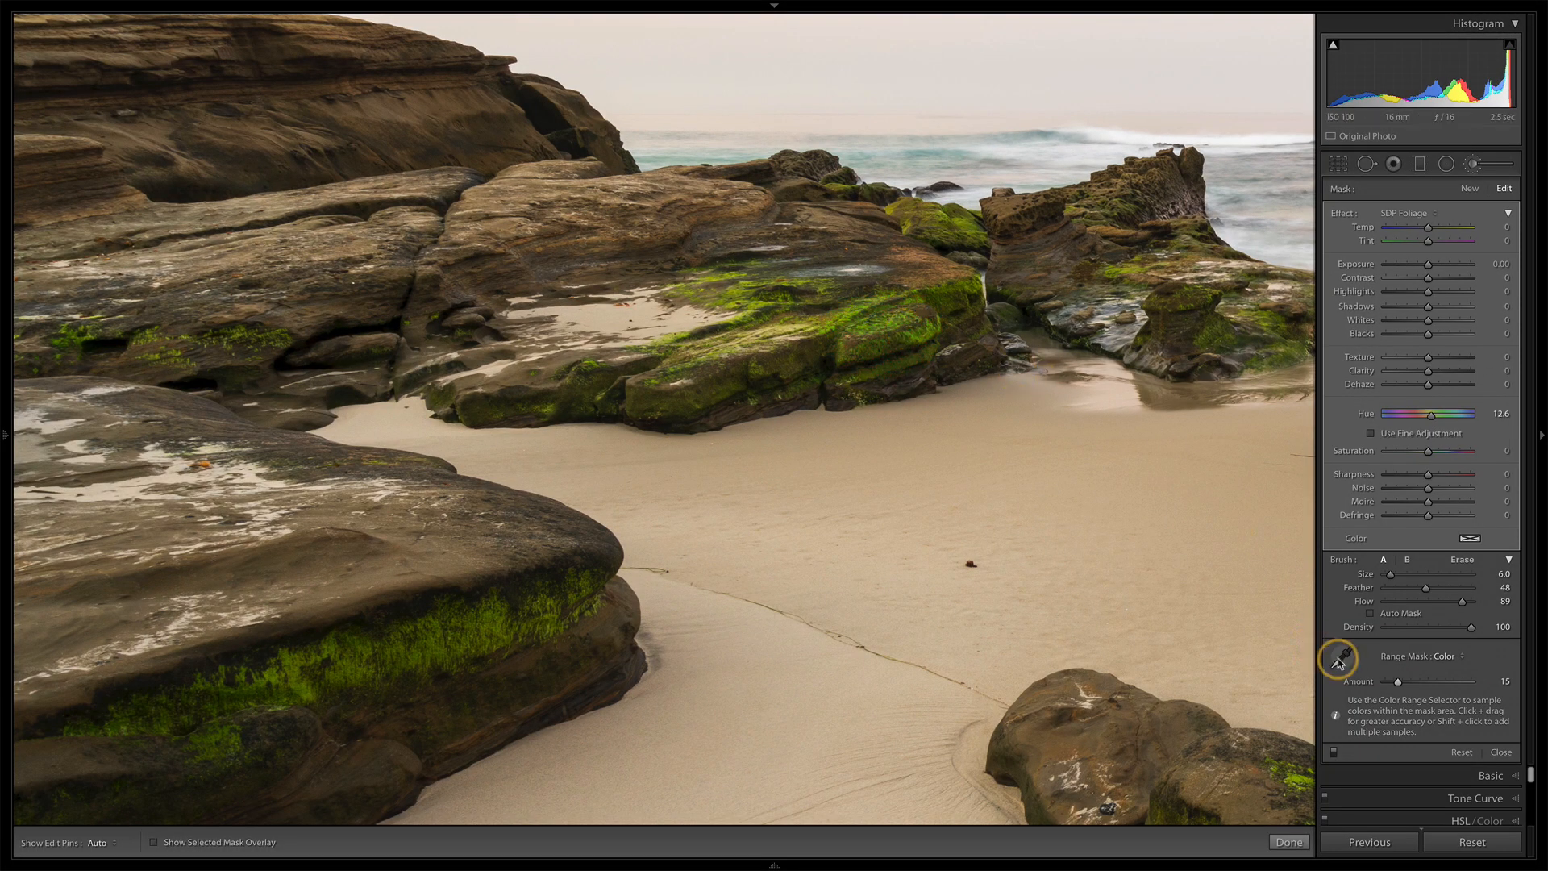
pyautogui.press('h')
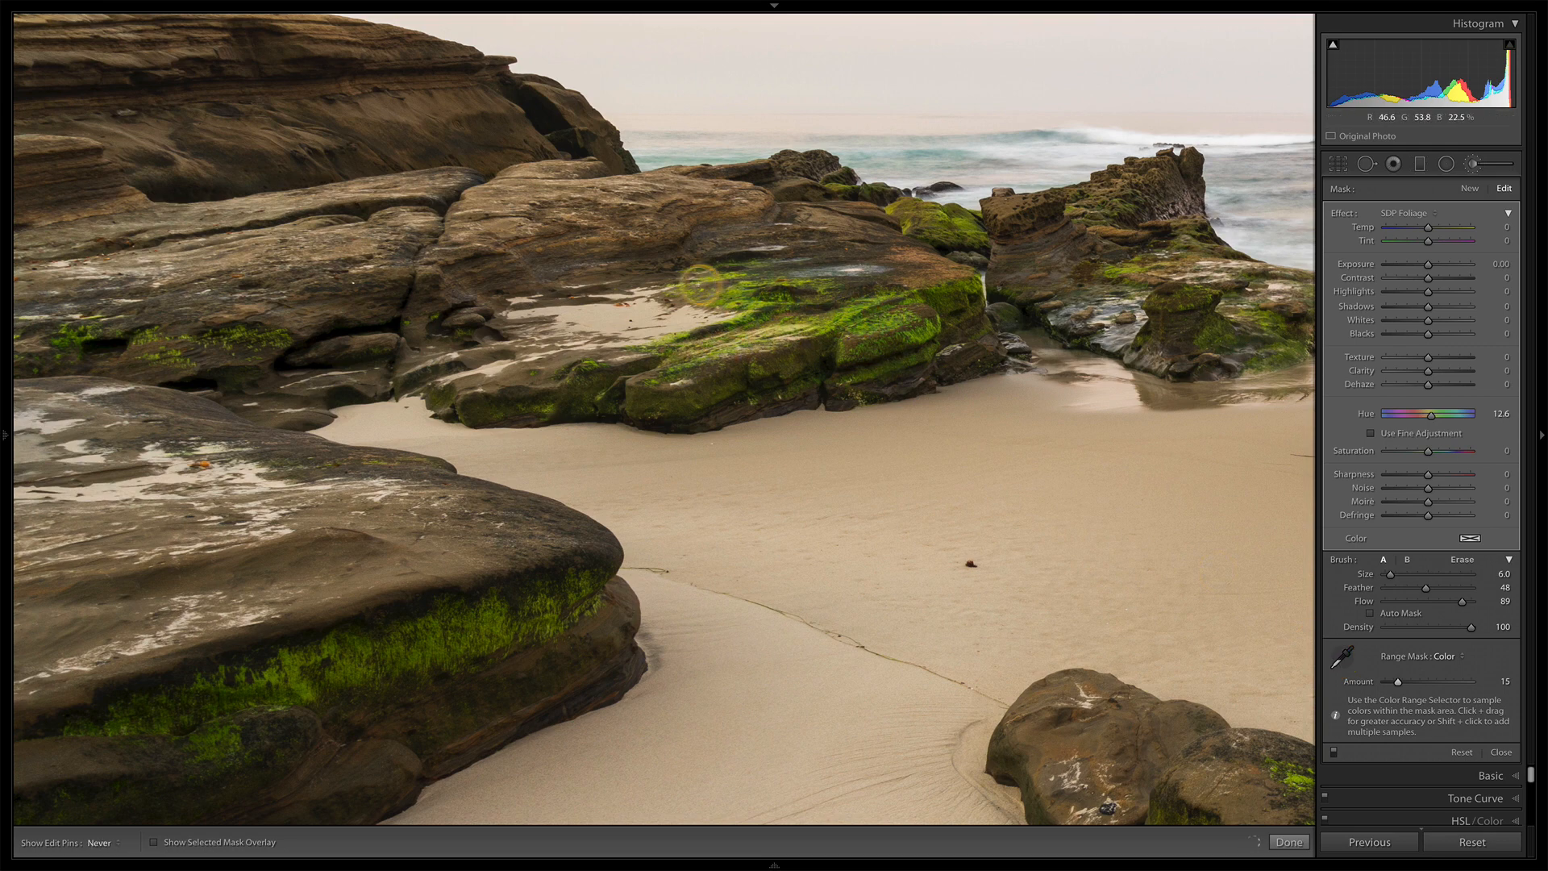
pyautogui.moveTo(744, 287); pyautogui.dragTo(805, 298)
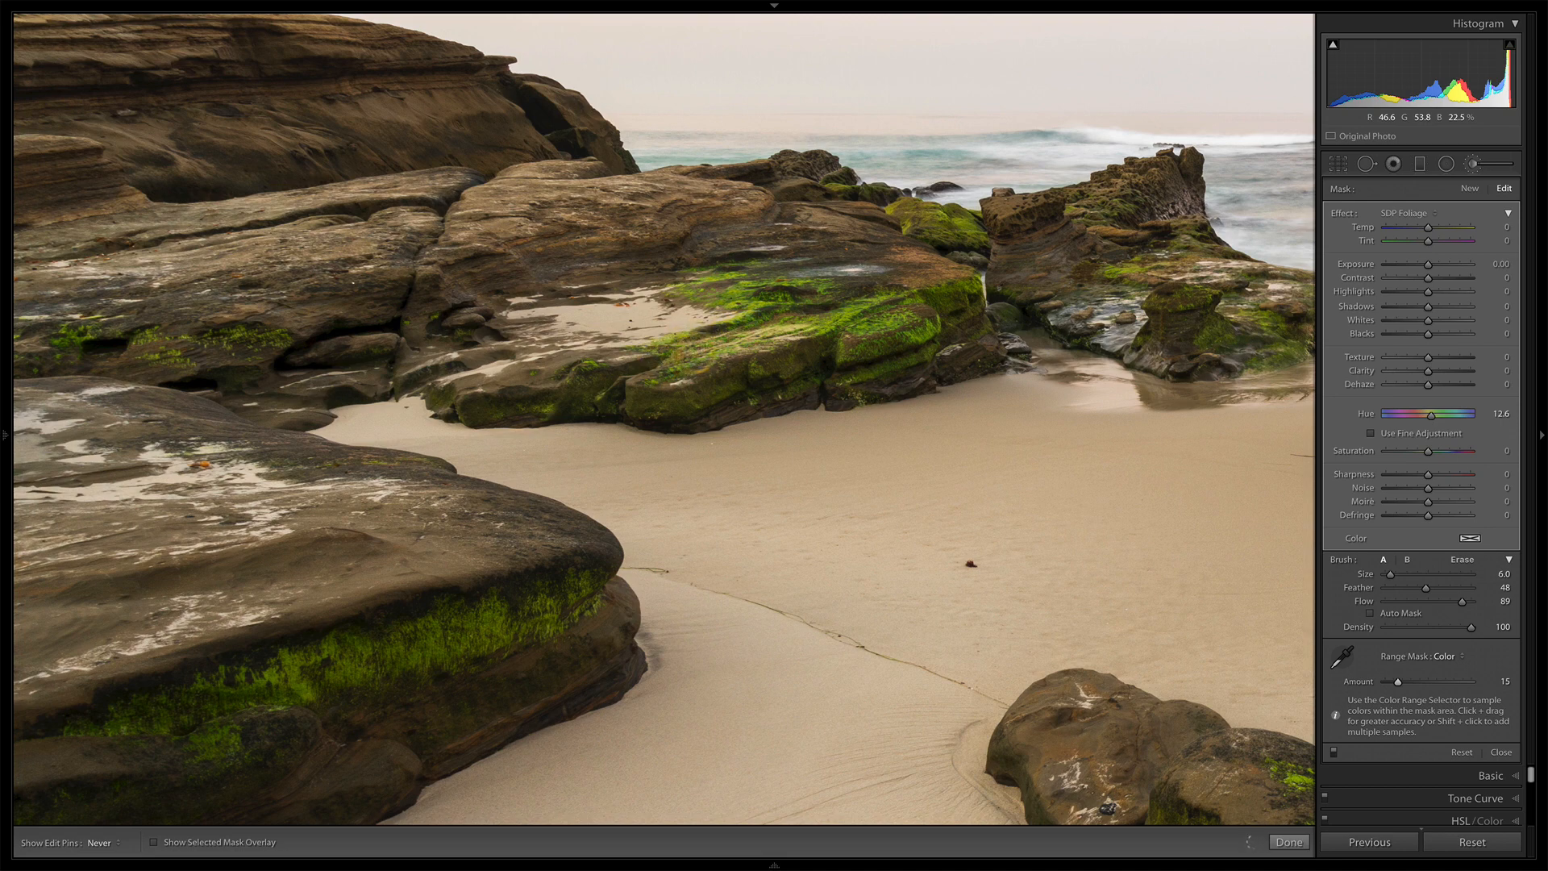
pyautogui.moveTo(696, 354)
pyautogui.mouseDown()
pyautogui.moveTo(713, 376)
pyautogui.moveTo(892, 326)
pyautogui.moveTo(892, 354)
pyautogui.moveTo(925, 336)
pyautogui.mouseUp()
pyautogui.moveTo(925, 227)
pyautogui.mouseDown()
pyautogui.moveTo(970, 229)
pyautogui.moveTo(907, 222)
pyautogui.mouseUp()
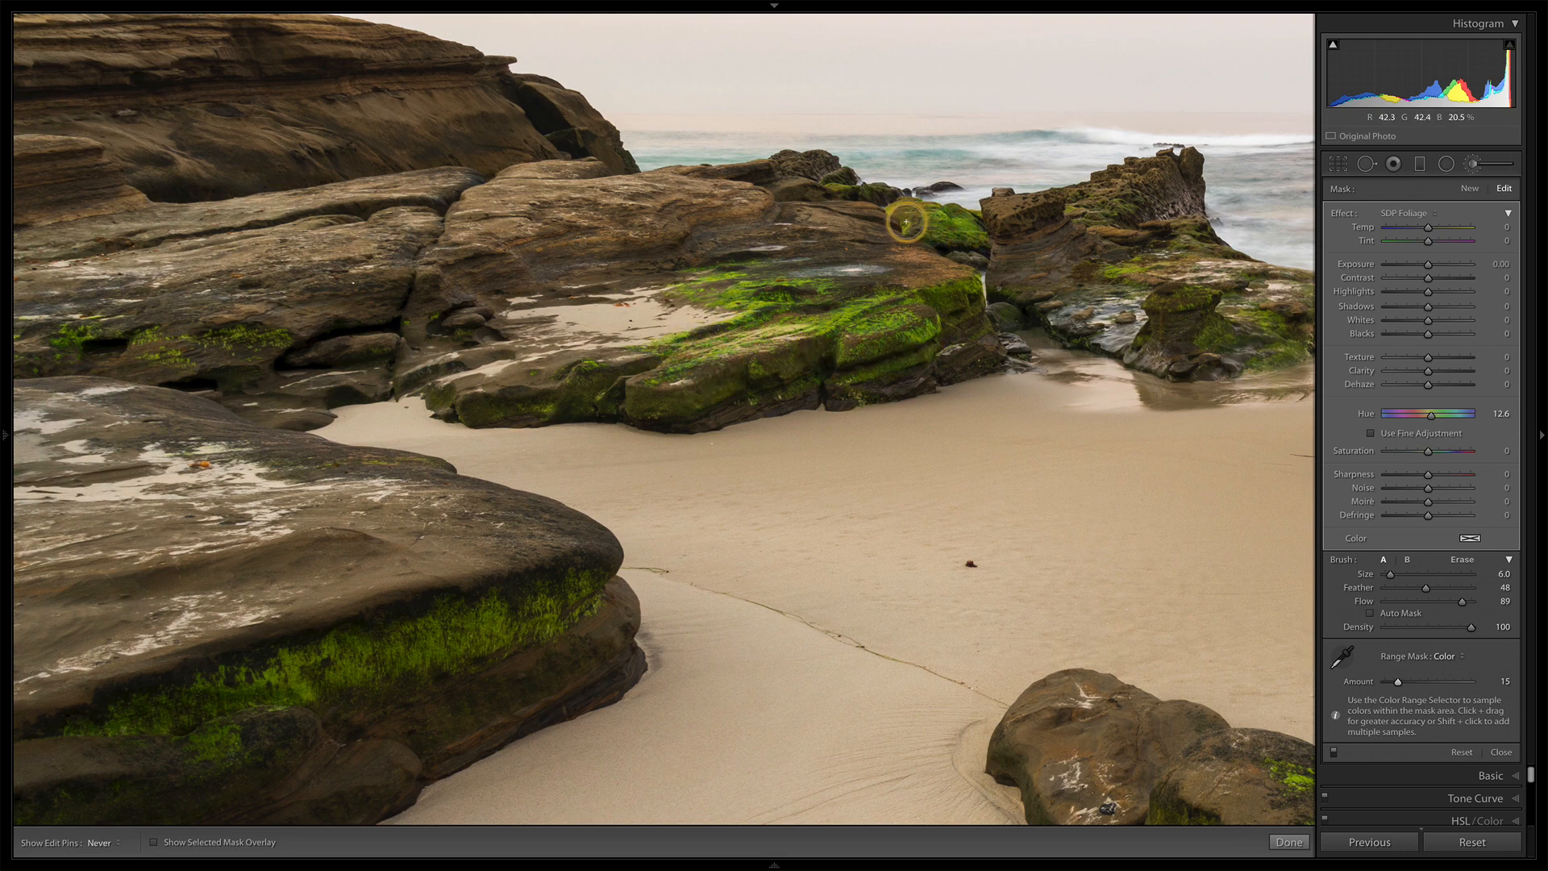
pyautogui.moveTo(1108, 280)
pyautogui.mouseDown()
pyautogui.moveTo(1134, 250)
pyautogui.moveTo(1251, 350)
pyautogui.moveTo(1250, 318)
pyautogui.moveTo(1269, 305)
pyautogui.moveTo(1123, 256)
pyautogui.moveTo(1154, 241)
pyautogui.moveTo(1175, 304)
pyautogui.moveTo(1272, 345)
pyautogui.mouseUp()
pyautogui.moveTo(566, 599)
pyautogui.mouseDown()
pyautogui.moveTo(499, 633)
pyautogui.moveTo(439, 622)
pyautogui.moveTo(324, 643)
pyautogui.moveTo(256, 678)
pyautogui.moveTo(382, 690)
pyautogui.moveTo(562, 600)
pyautogui.moveTo(494, 657)
pyautogui.moveTo(231, 659)
pyautogui.moveTo(141, 724)
pyautogui.moveTo(178, 785)
pyautogui.moveTo(113, 706)
pyautogui.moveTo(416, 656)
pyautogui.moveTo(331, 694)
pyautogui.moveTo(525, 616)
pyautogui.moveTo(345, 679)
pyautogui.moveTo(214, 699)
pyautogui.moveTo(581, 599)
pyautogui.moveTo(575, 563)
pyautogui.moveTo(562, 596)
pyautogui.moveTo(448, 614)
pyautogui.moveTo(513, 575)
pyautogui.moveTo(479, 643)
pyautogui.moveTo(498, 625)
pyautogui.moveTo(400, 625)
pyautogui.mouseUp()
pyautogui.press('h')
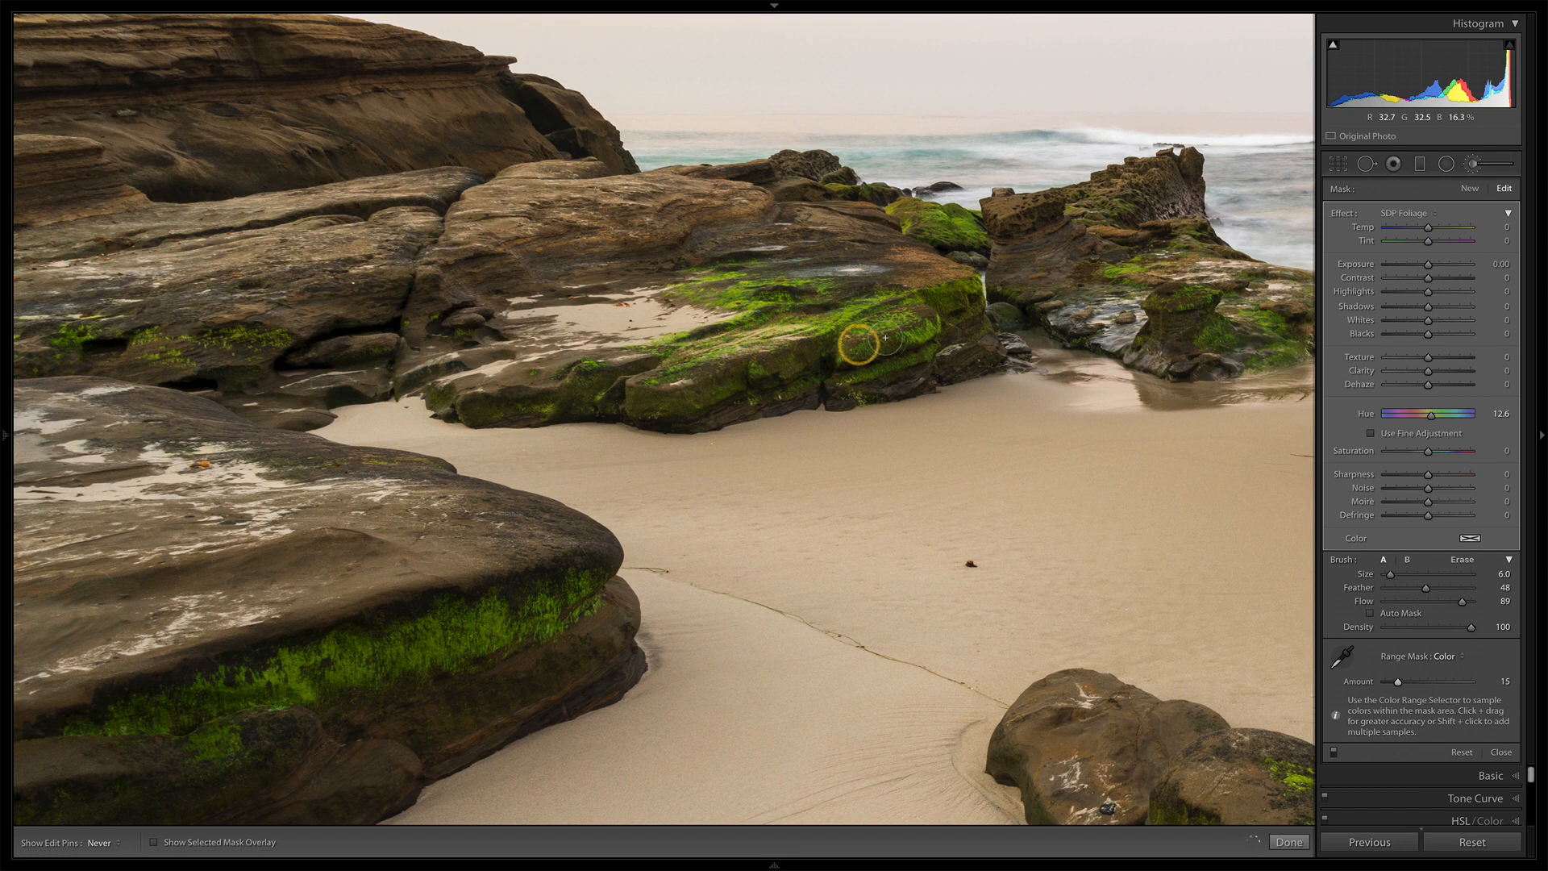
pyautogui.press('h')
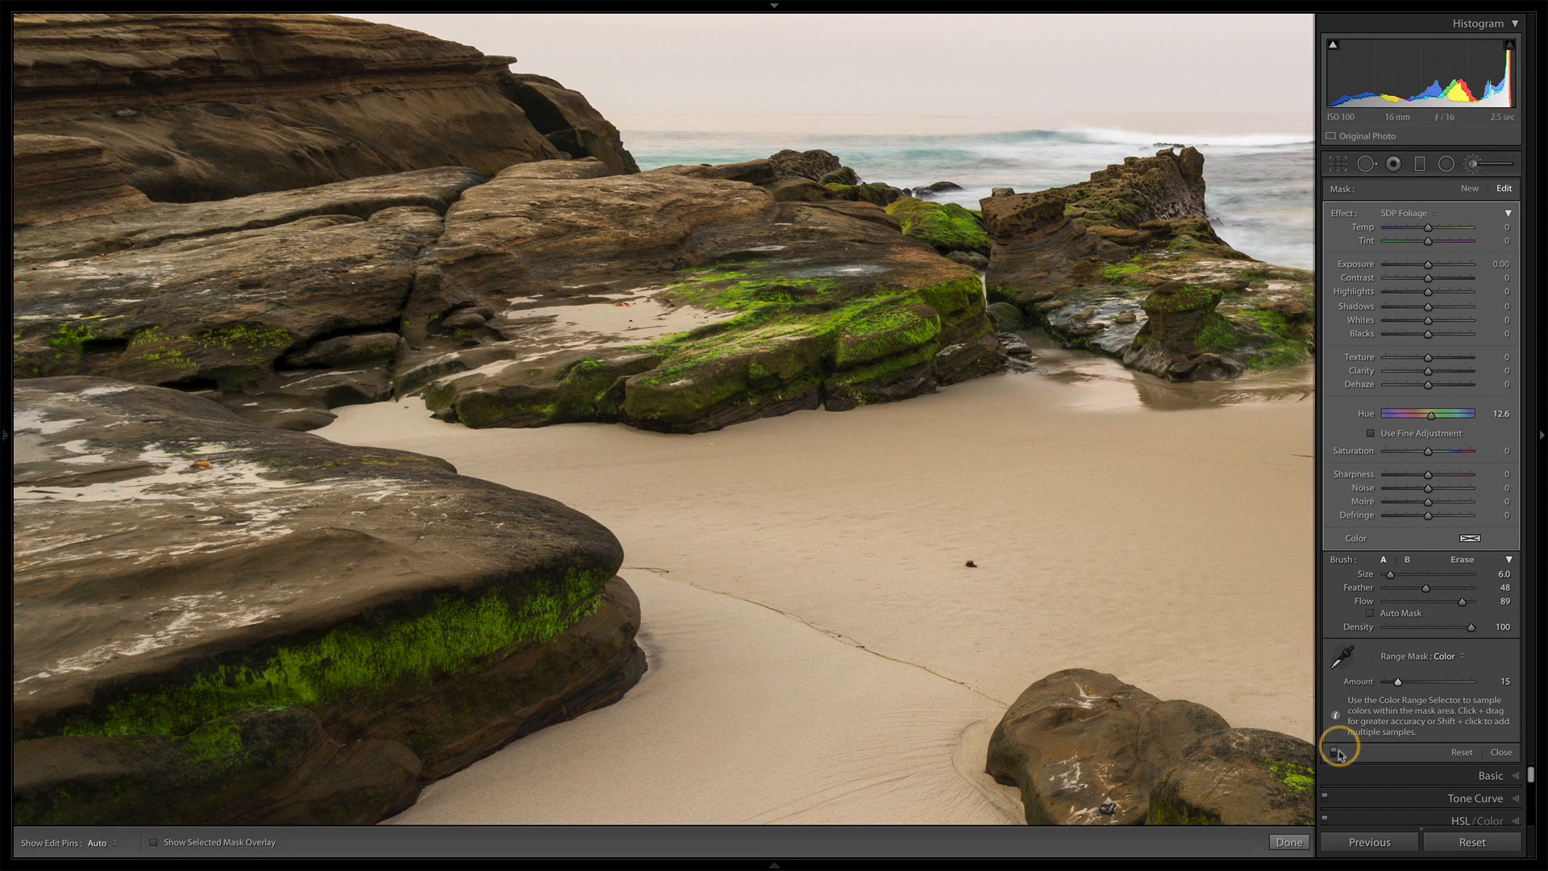